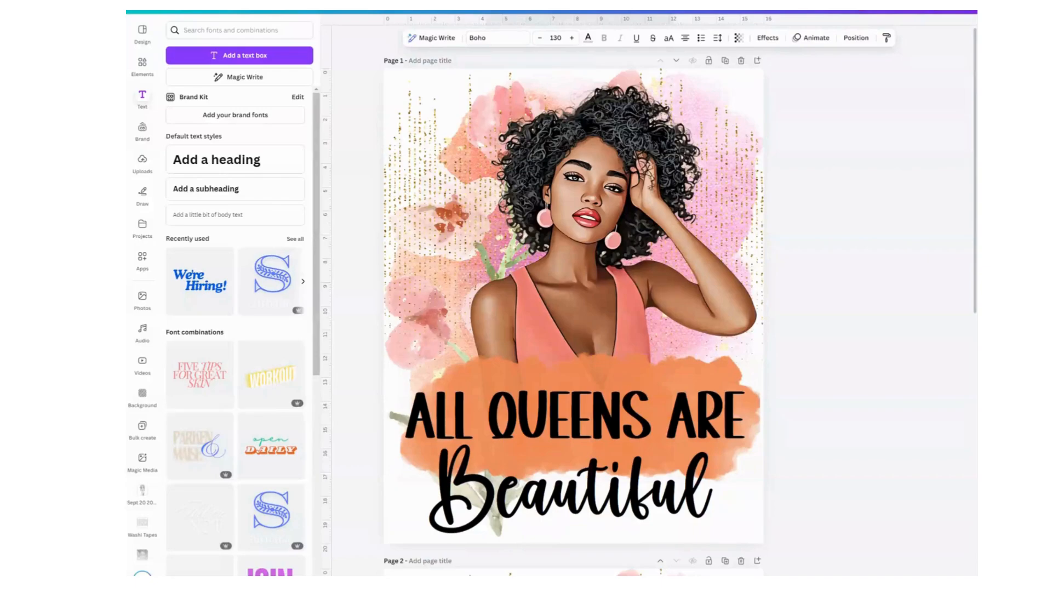
# - Add a blank page to the current design and create a new custom-size design of 16 × 20 in
pyautogui.click(757, 60)
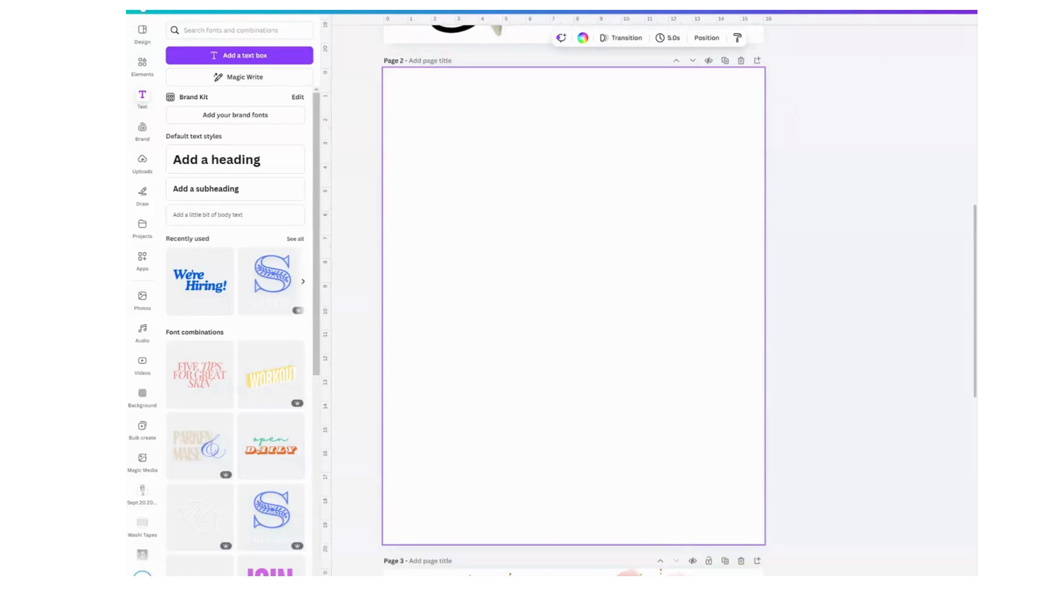
pyautogui.click(142, 11)
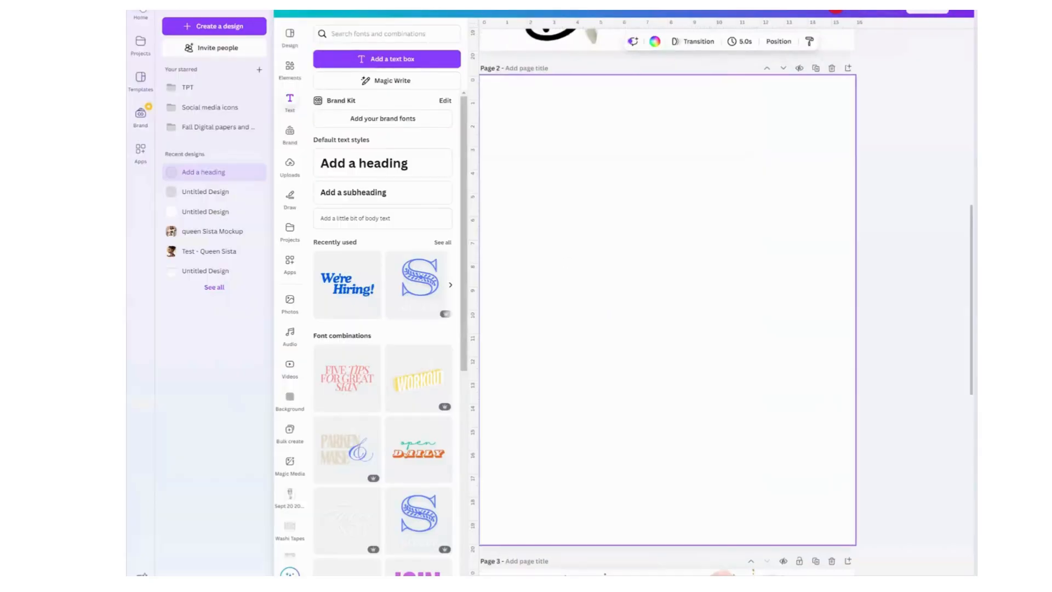
pyautogui.click(225, 28)
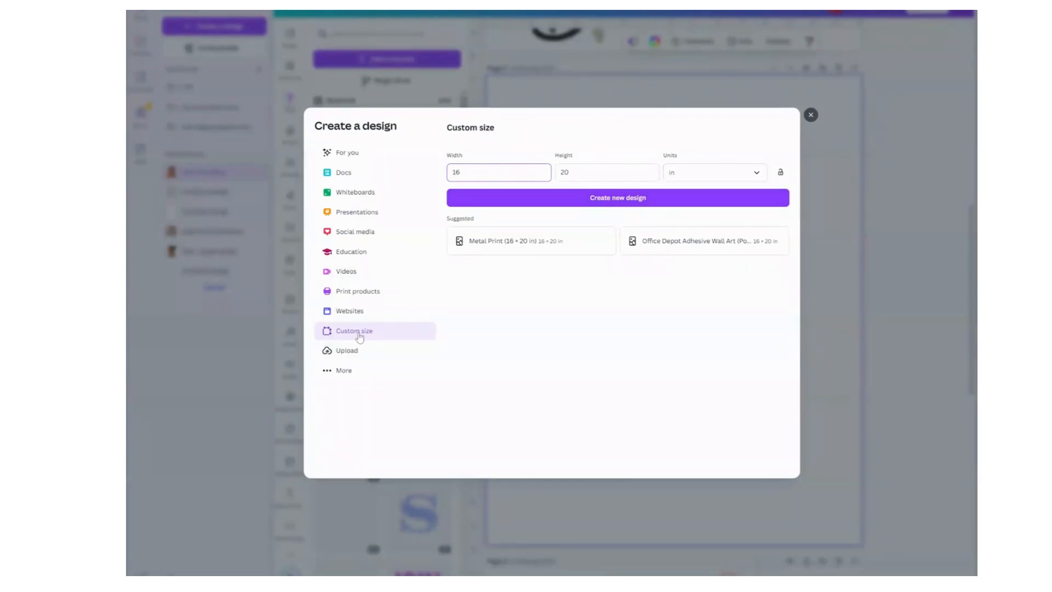
pyautogui.click(700, 173)
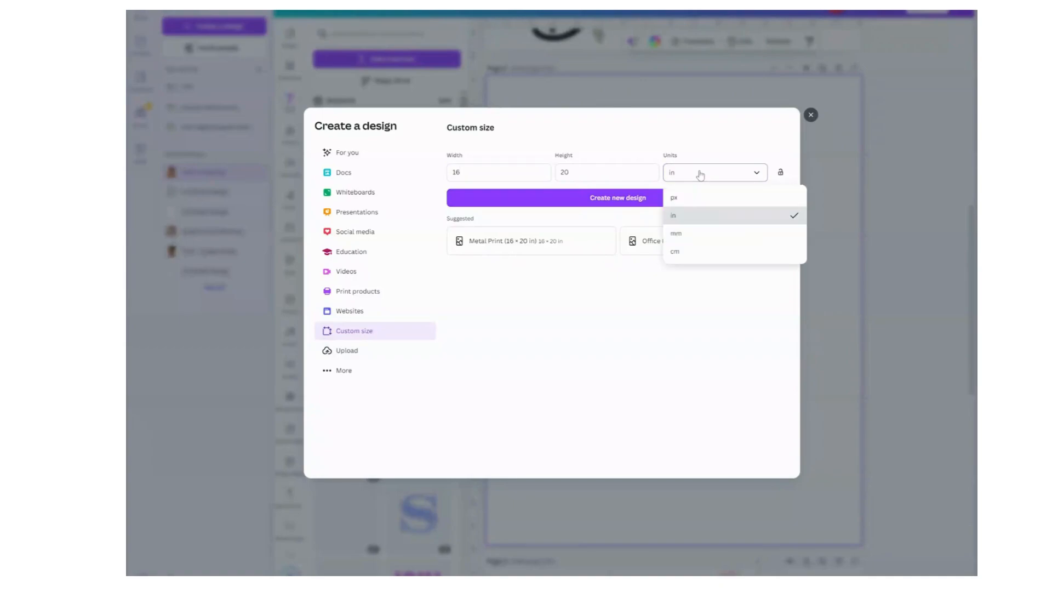
pyautogui.click(695, 219)
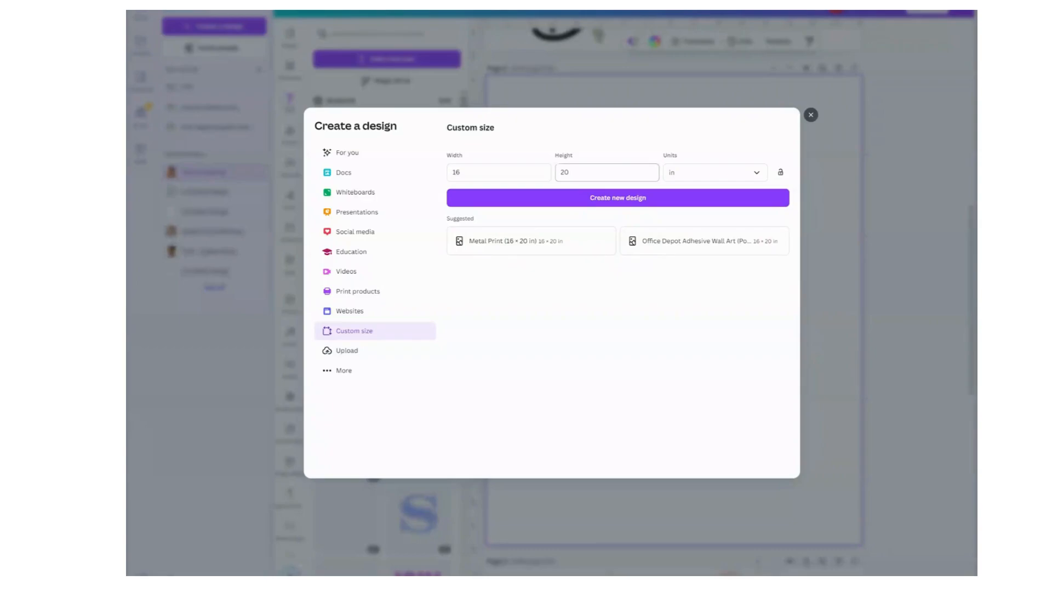
pyautogui.click(614, 198)
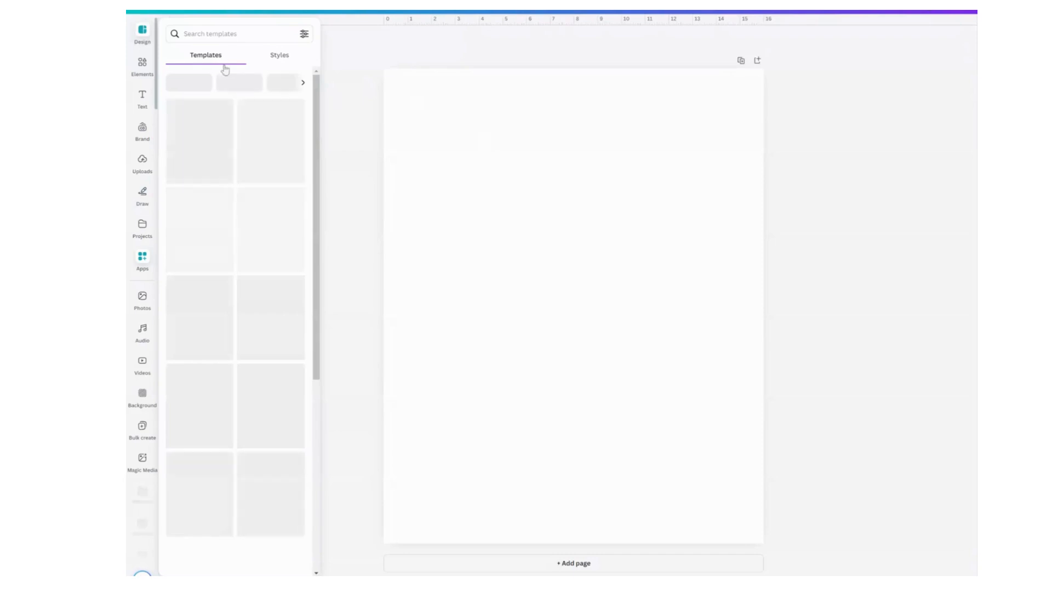
# - Insert the portrait of the woman with green glasses and a leopard-print bow from the Women project folder
pyautogui.click(143, 229)
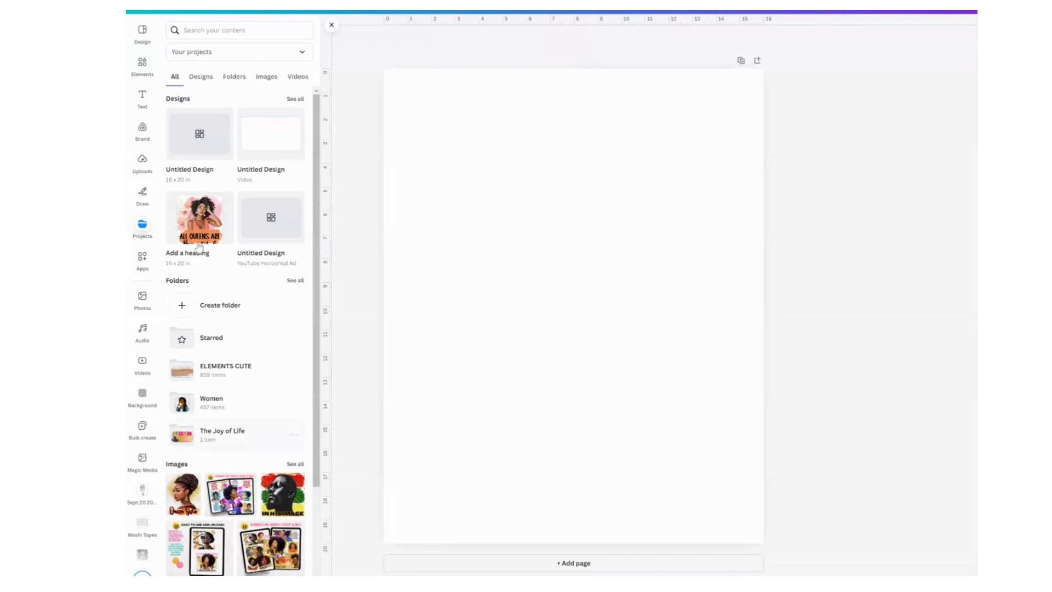
pyautogui.click(198, 406)
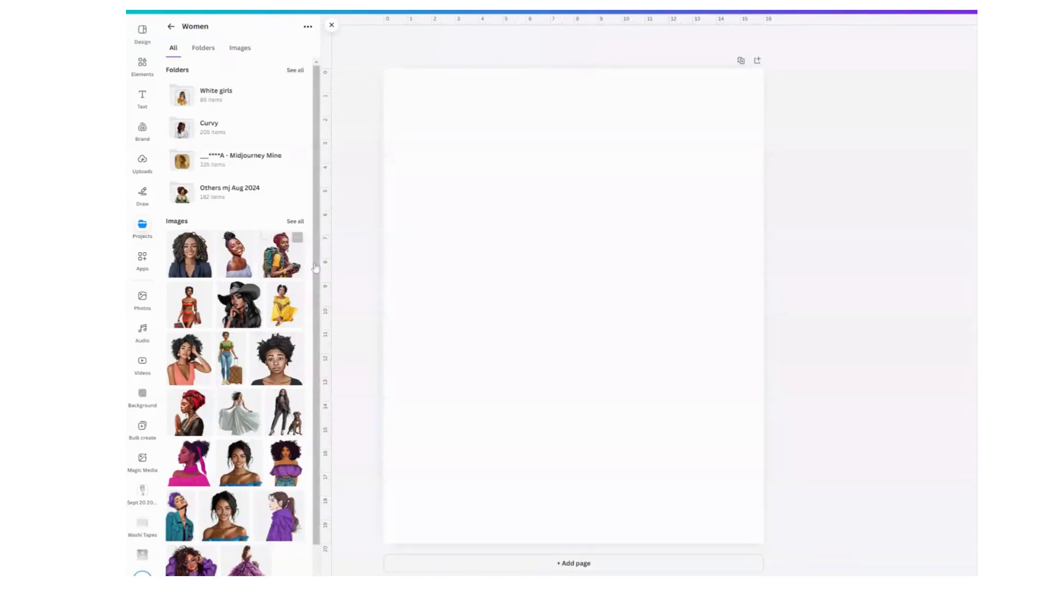
pyautogui.scroll(-1, 239, 412)
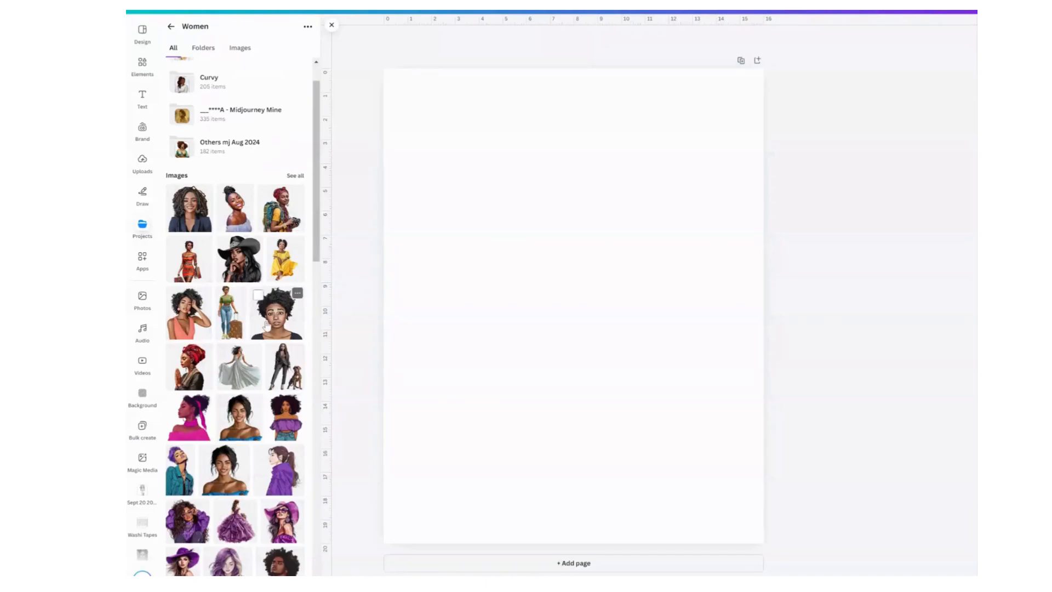
pyautogui.scroll(1, 266, 384)
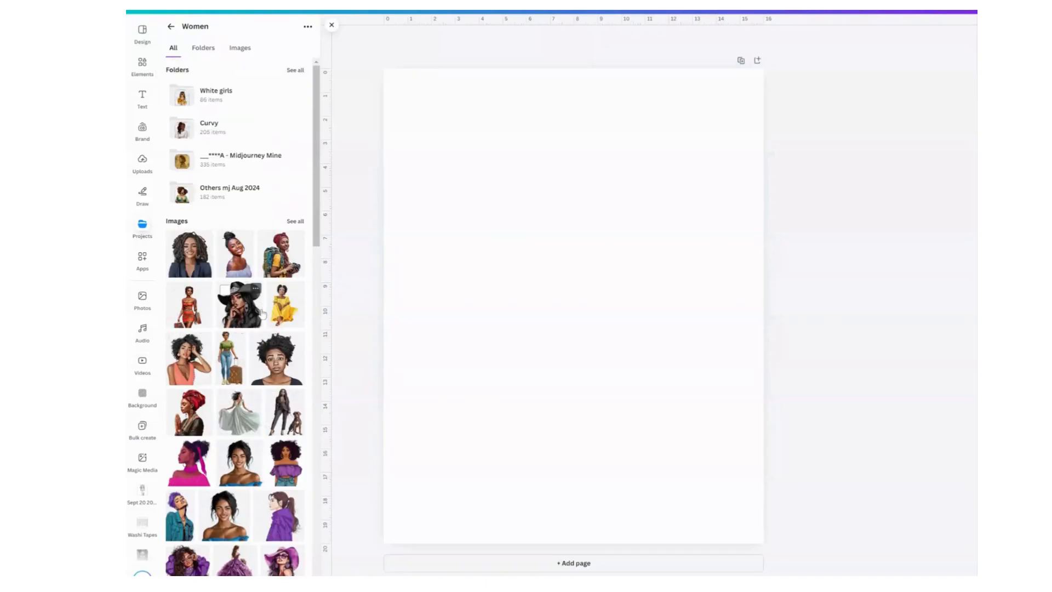
pyautogui.scroll(-4, 257, 329)
pyautogui.scroll(-2, 264, 452)
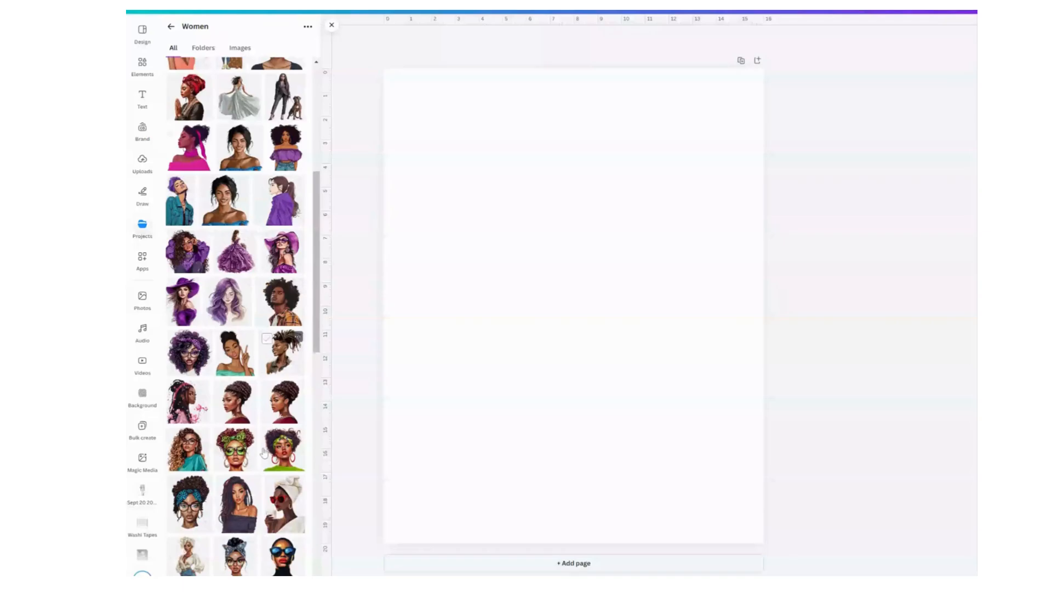
pyautogui.scroll(-2, 263, 453)
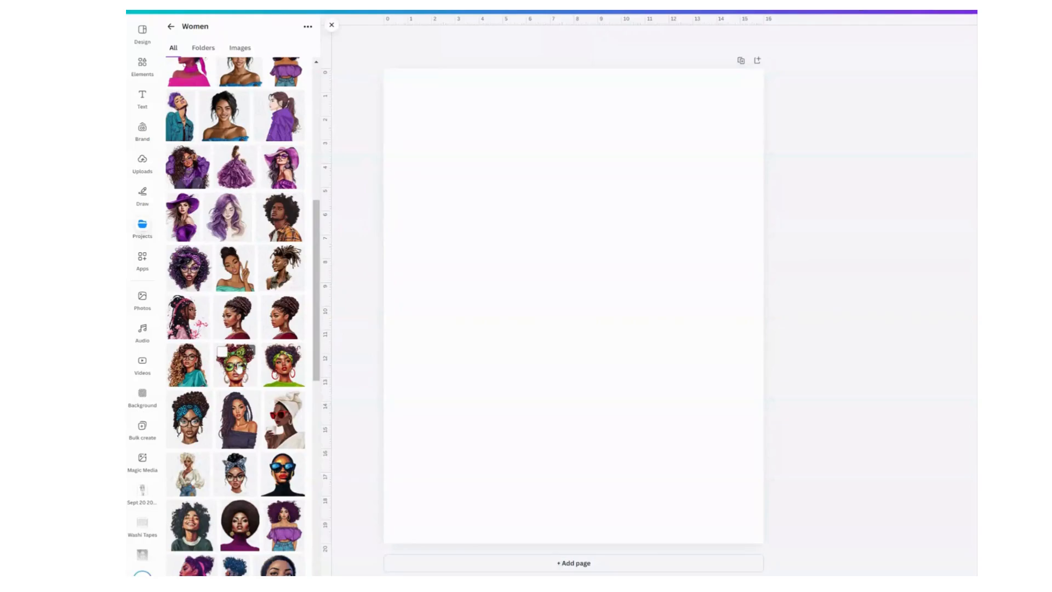
pyautogui.click(239, 367)
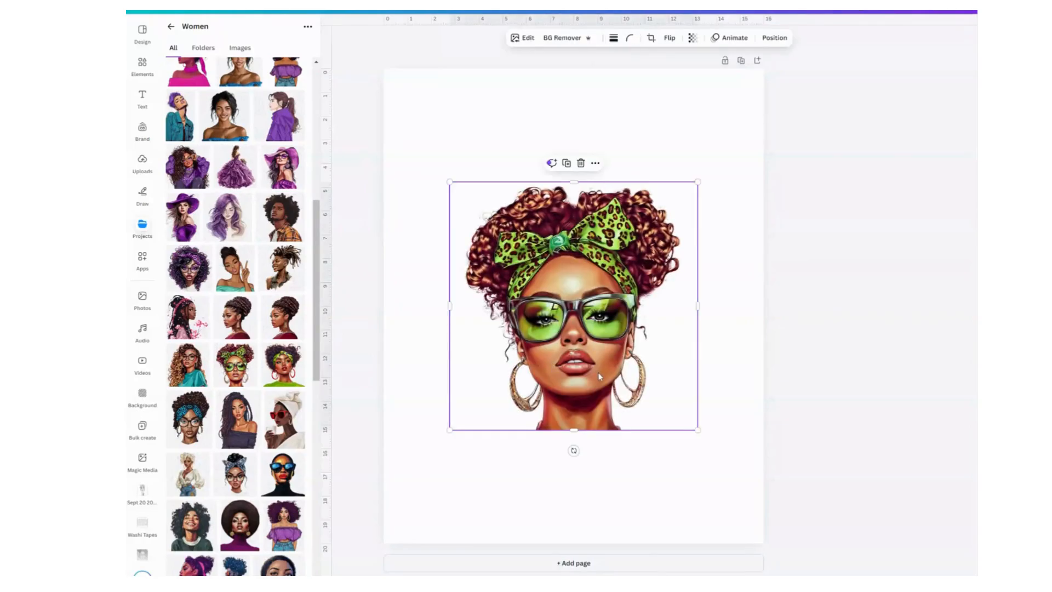
# - Enlarge the portrait to about 14.8 × 14.8 in and place it near the upper edge of the page
pyautogui.moveTo(597, 373); pyautogui.dragTo(579, 263)
pyautogui.moveTo(678, 319); pyautogui.dragTo(747, 389)
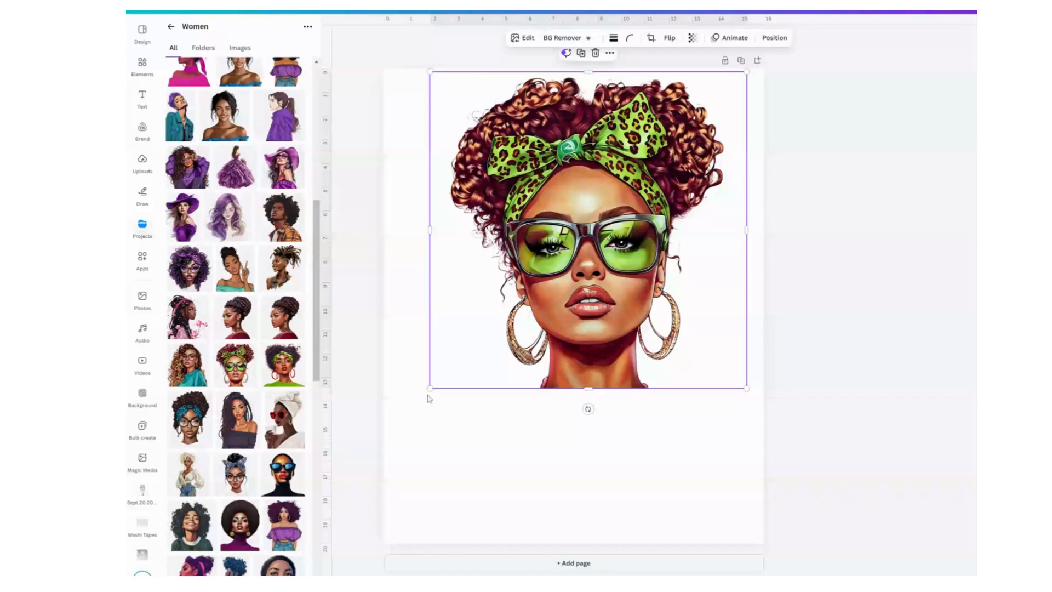
pyautogui.moveTo(430, 388); pyautogui.dragTo(394, 424)
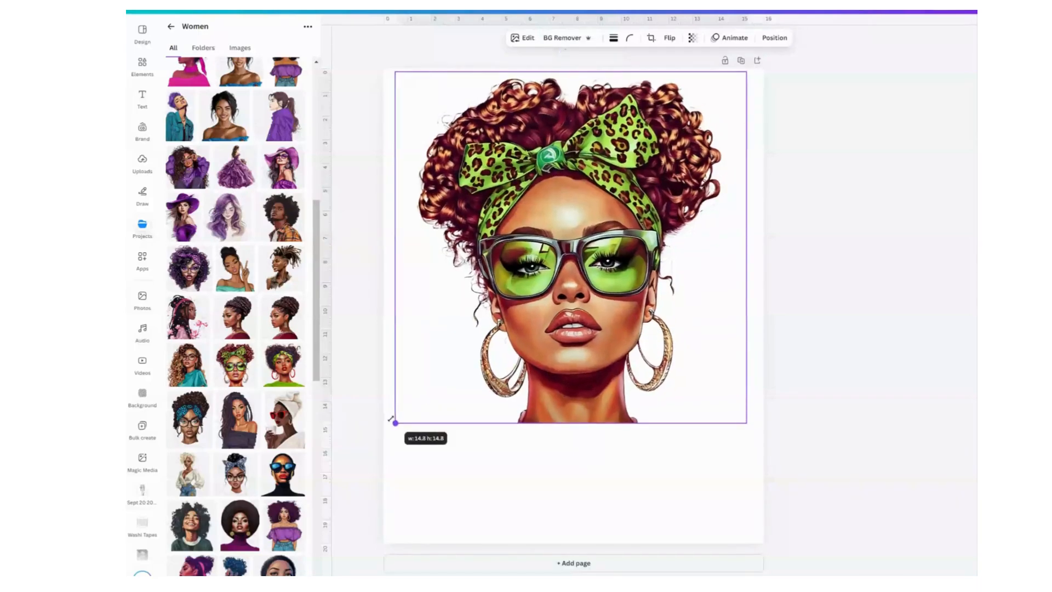
pyautogui.click(547, 469)
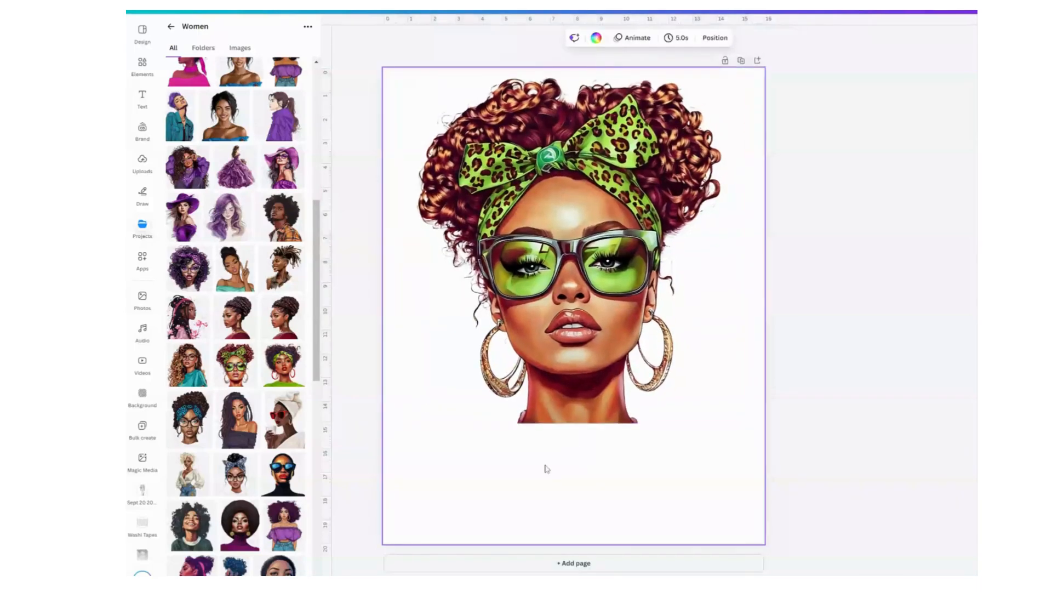
pyautogui.click(593, 357)
pyautogui.click(591, 494)
pyautogui.click(620, 377)
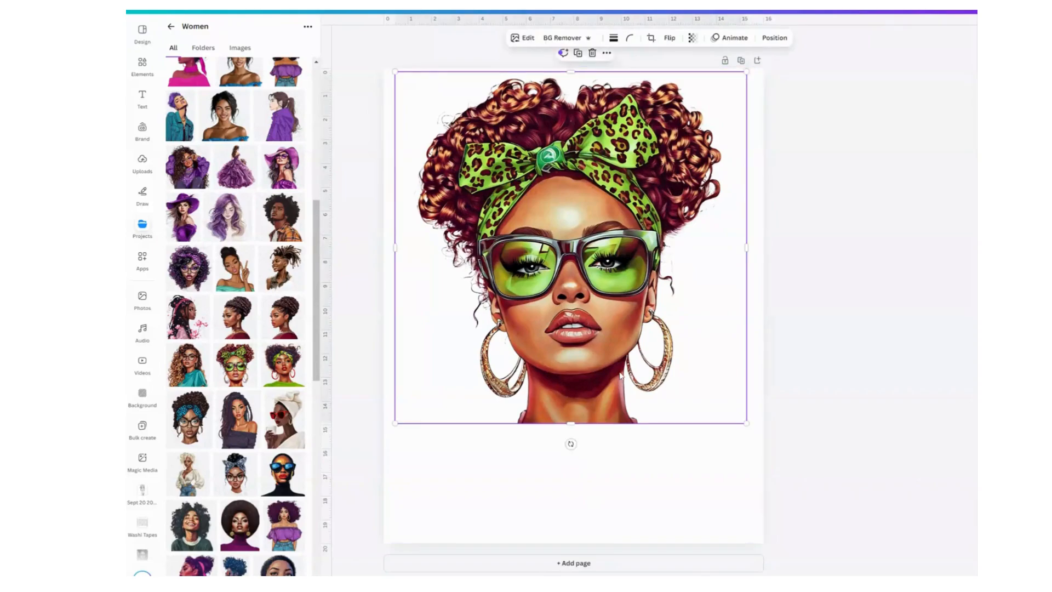
pyautogui.moveTo(620, 377)
pyautogui.mouseDown()
pyautogui.moveTo(696, 373)
pyautogui.moveTo(604, 365)
pyautogui.mouseUp()
pyautogui.click(638, 514)
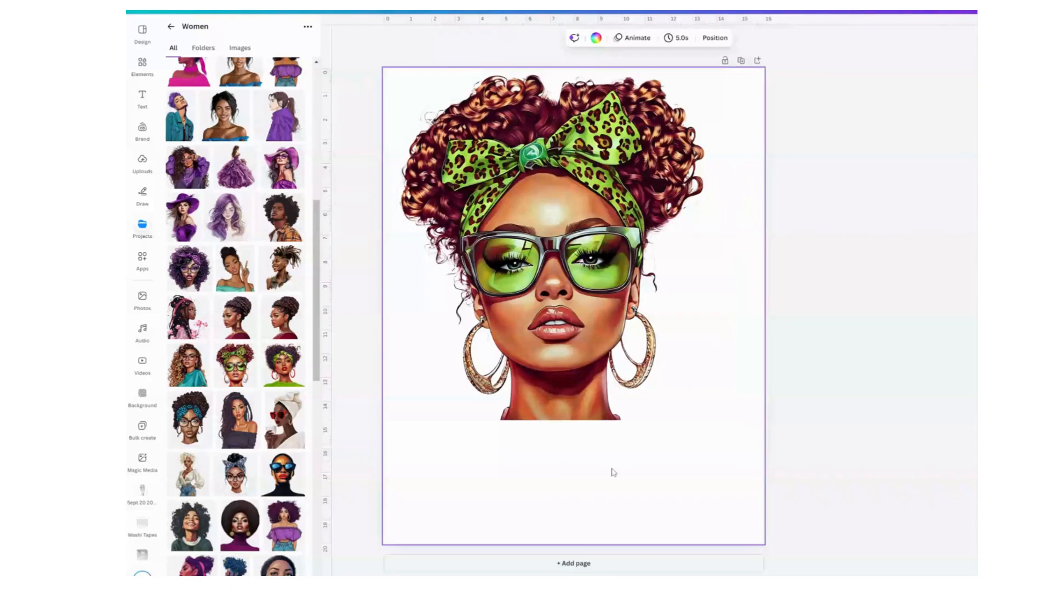
pyautogui.moveTo(584, 322); pyautogui.dragTo(584, 324)
# - Fill the page background with a teal from the brand kit's Mixed Colors
pyautogui.click(582, 499)
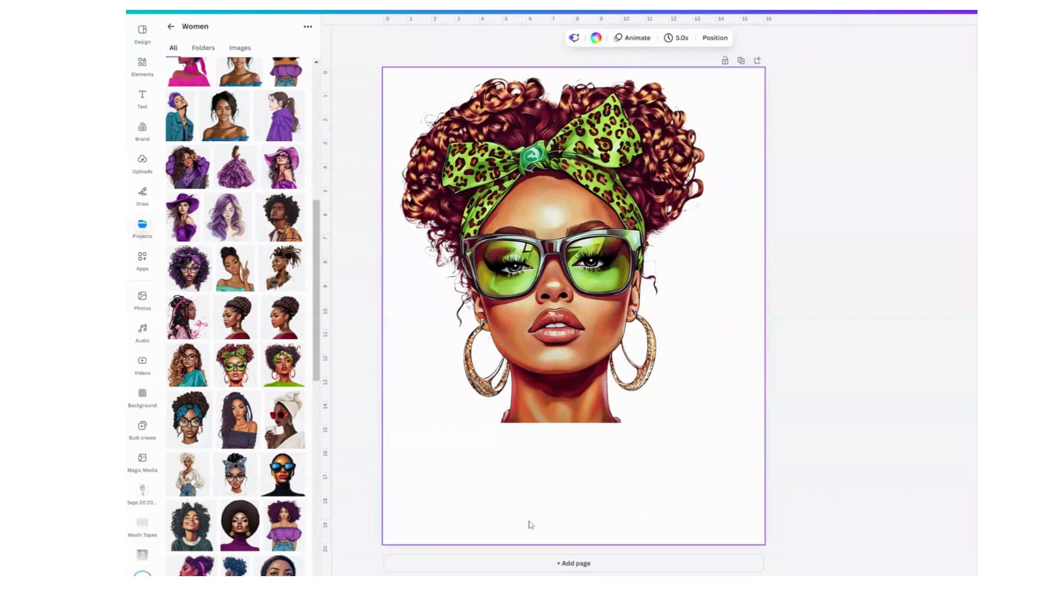
pyautogui.click(596, 38)
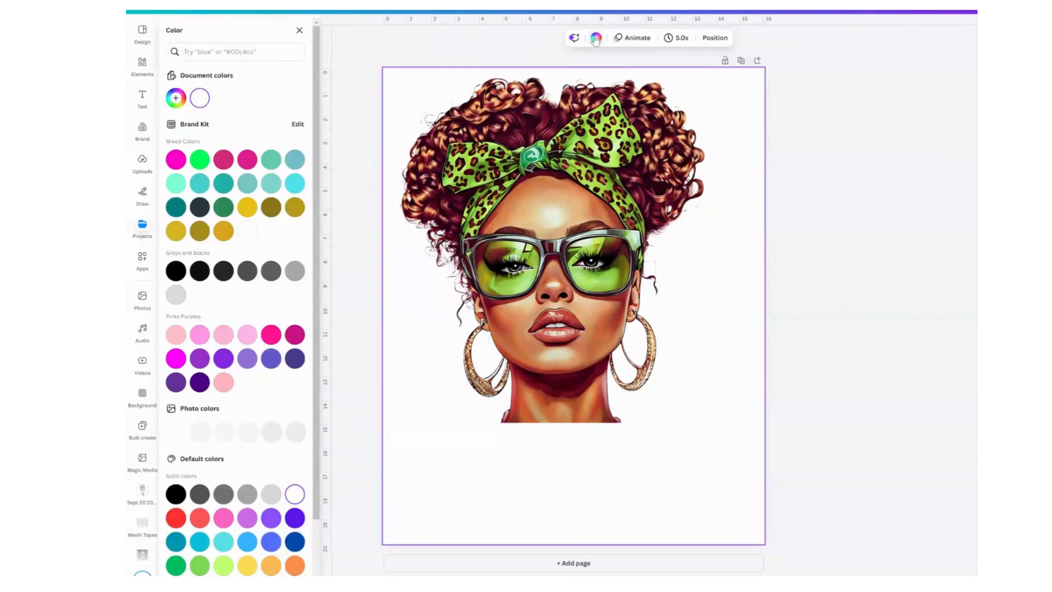
pyautogui.click(247, 183)
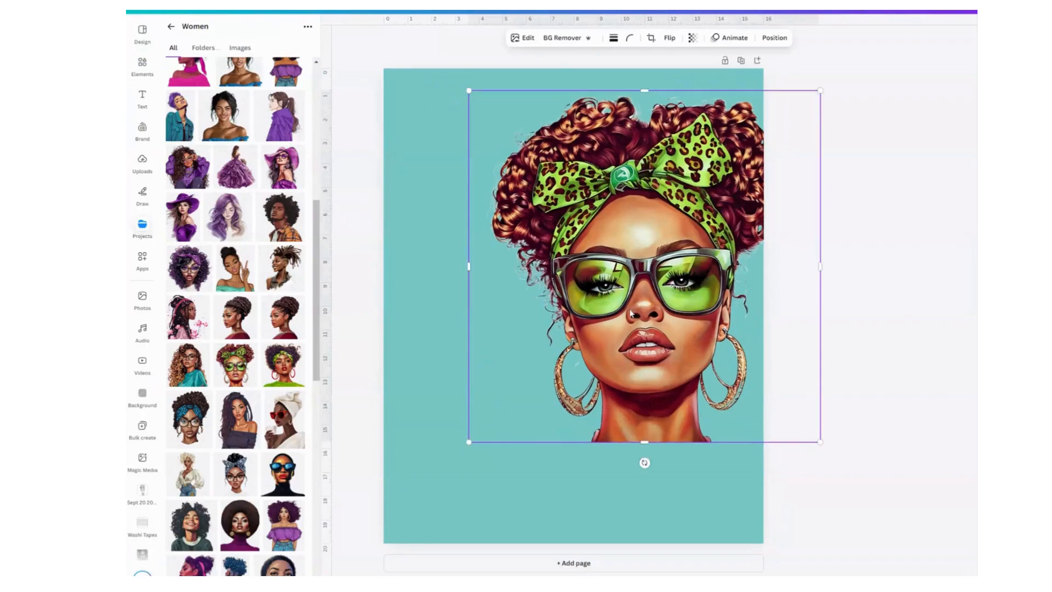
# - Reposition the portrait roughly centred against the page's upper edge and remove the teal background fill
pyautogui.moveTo(592, 214); pyautogui.dragTo(683, 236)
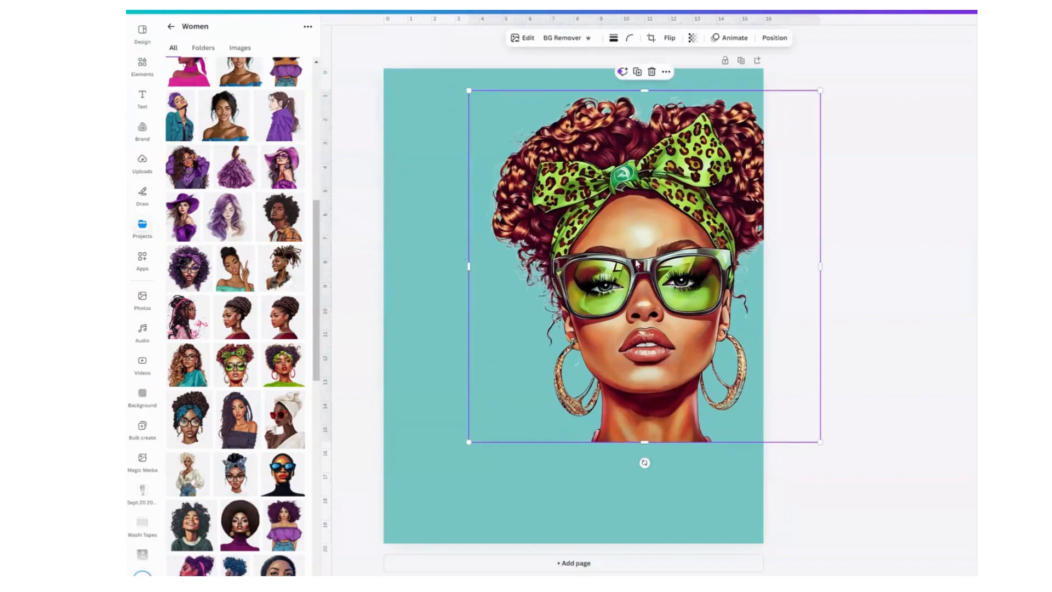
pyautogui.moveTo(638, 264); pyautogui.dragTo(582, 242)
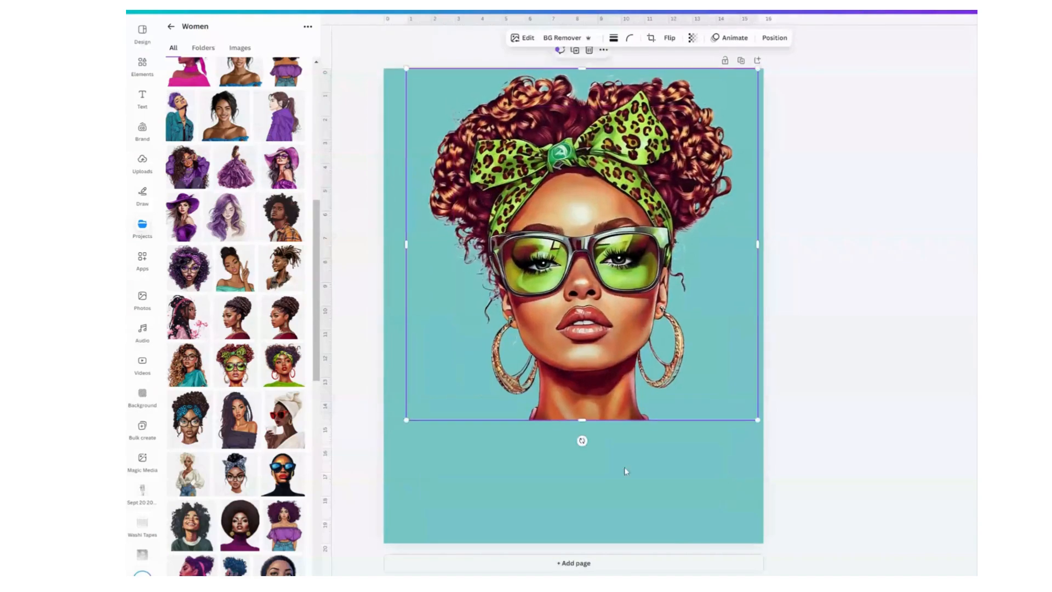
pyautogui.click(612, 502)
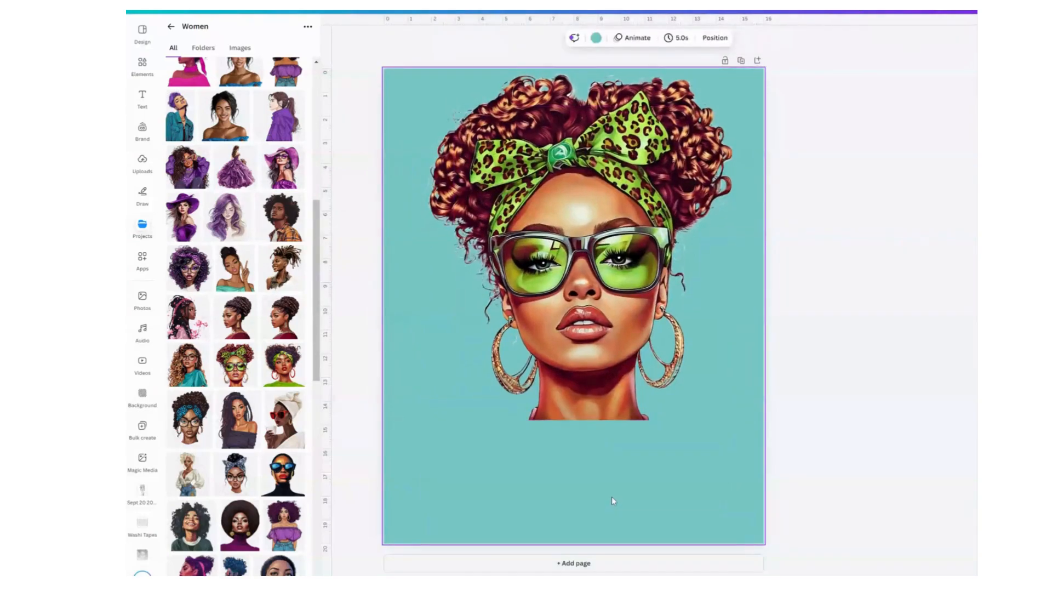
pyautogui.press('Delete')
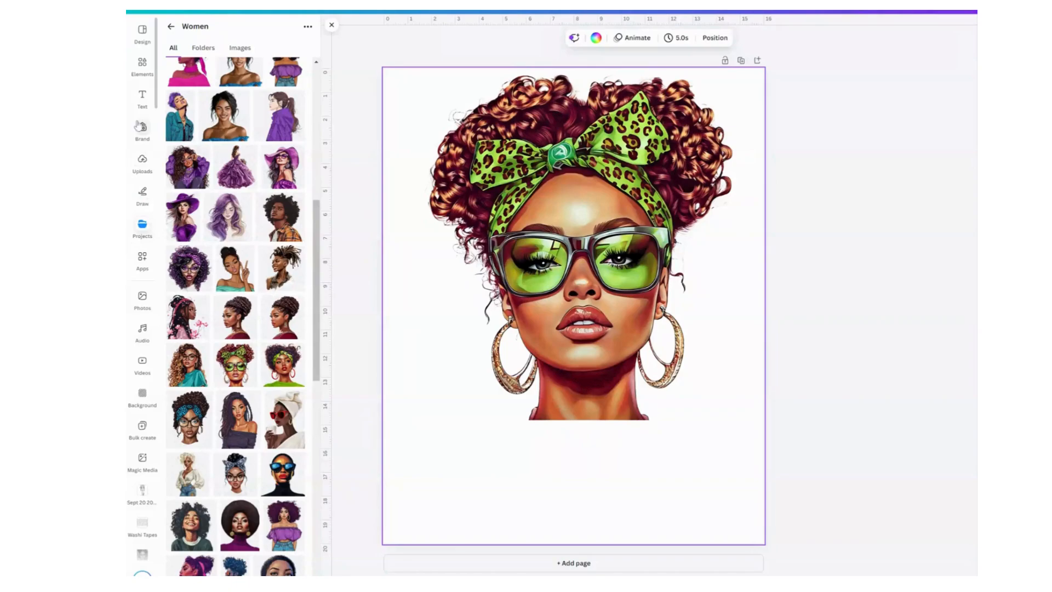
# - Search the elements for "lime green" and list all matching graphics
pyautogui.click(142, 67)
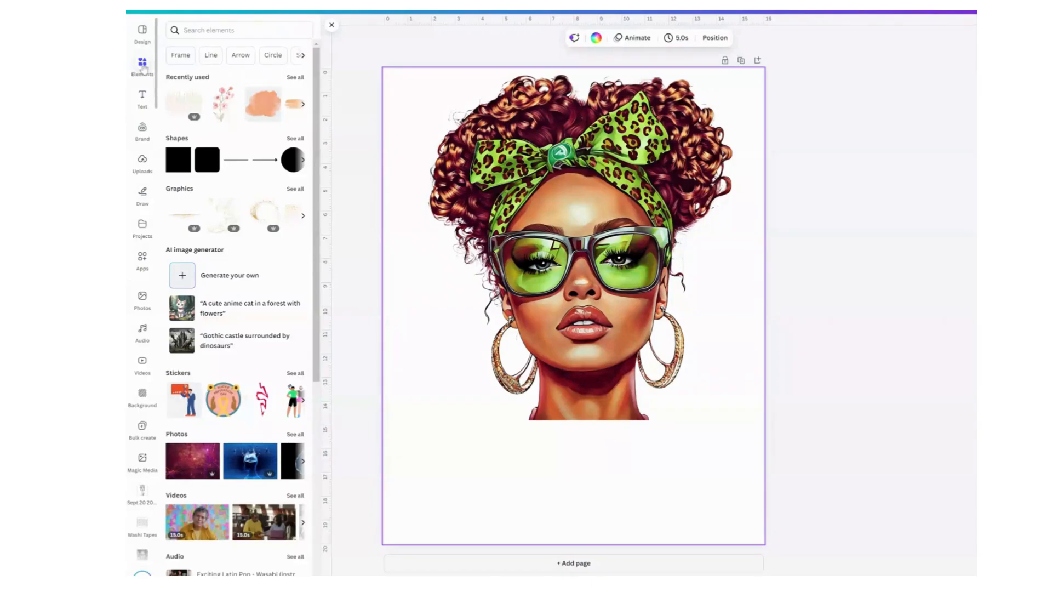
pyautogui.click(235, 30)
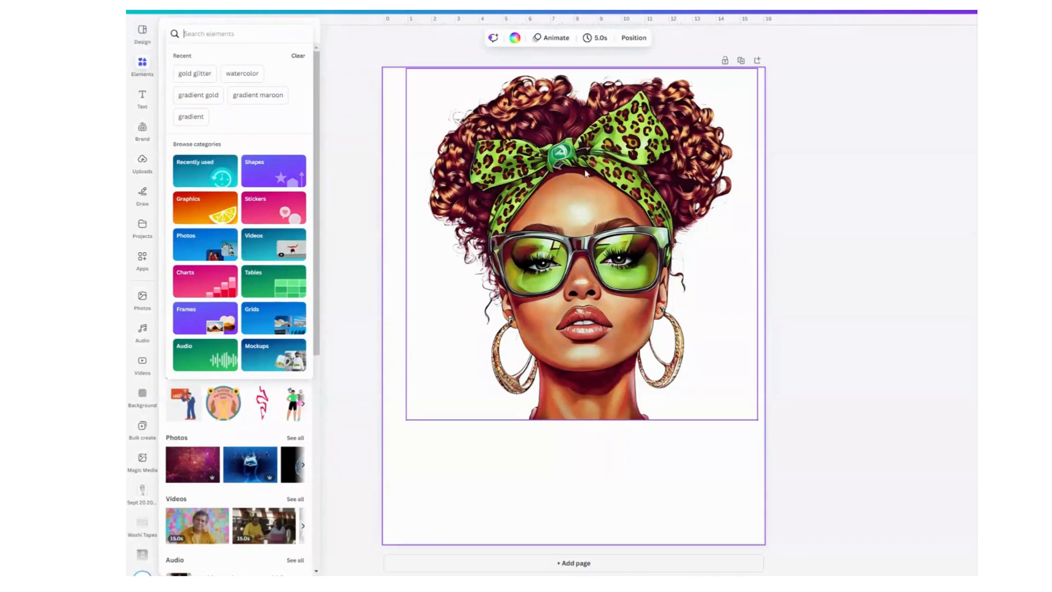
pyautogui.press('Escape')
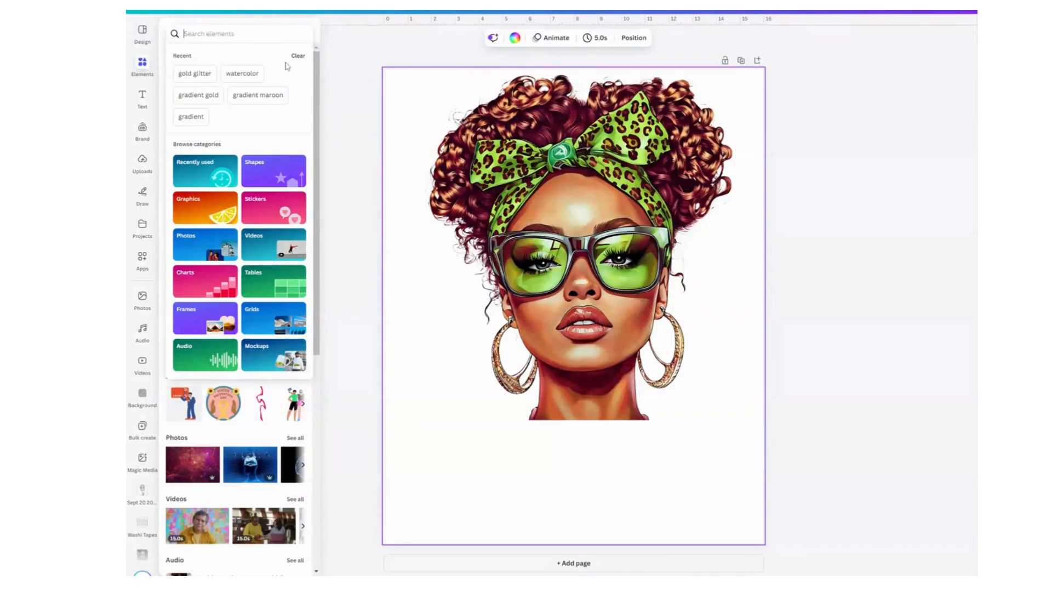
pyautogui.write('lime green')
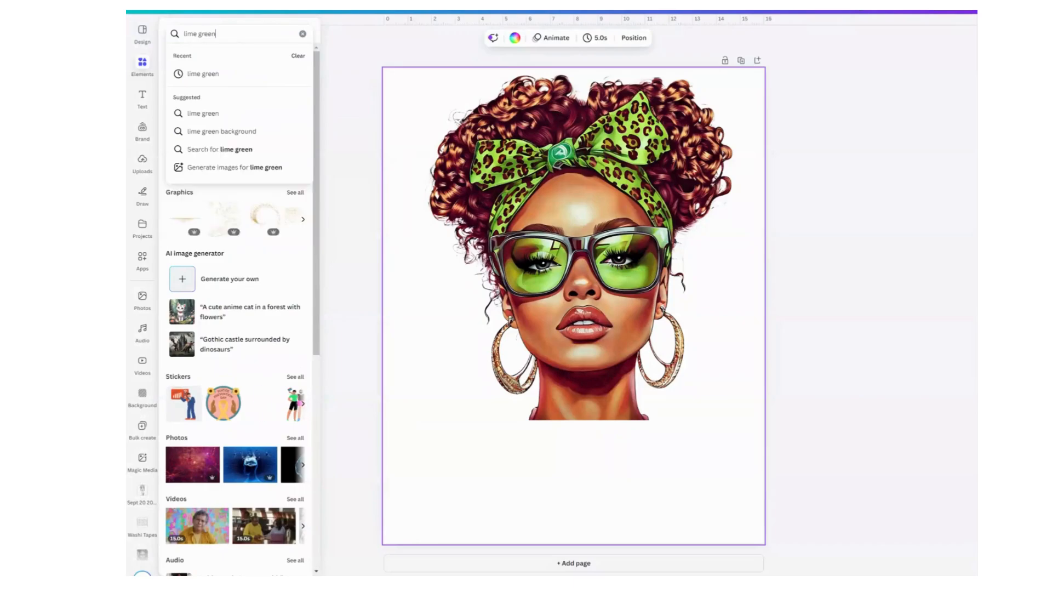
pyautogui.press('Return')
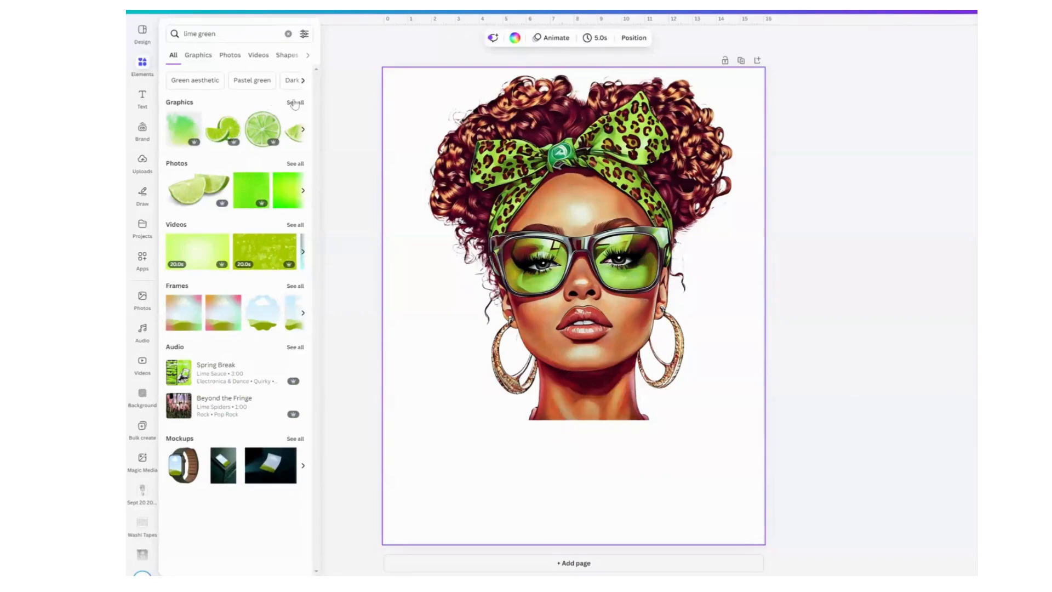
pyautogui.click(296, 103)
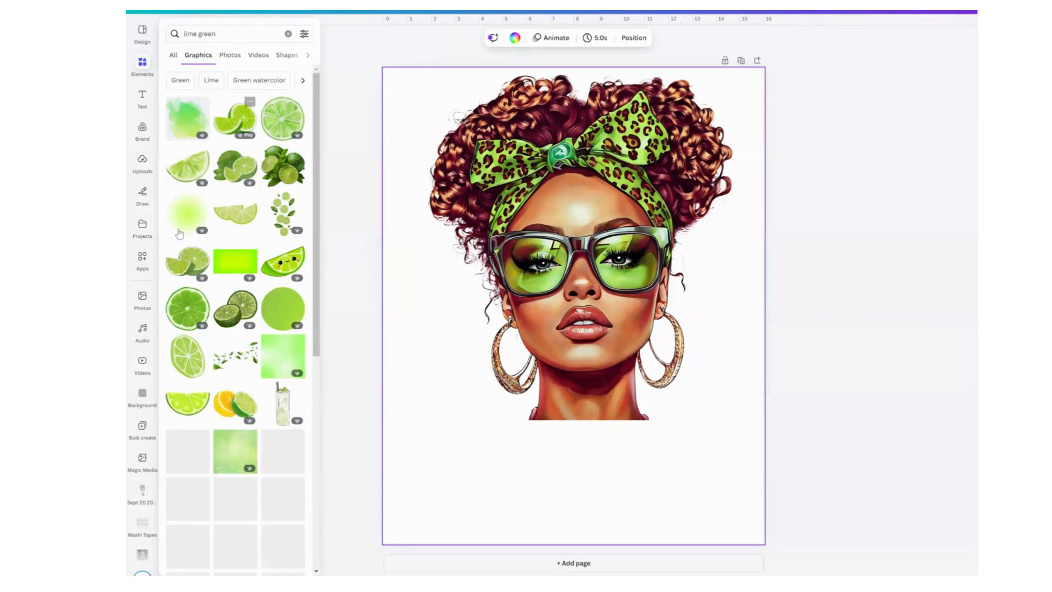
# - Insert the soft green sparkle blur graphic and move it over the upper-left part of the portrait
pyautogui.scroll(-3, 284, 311)
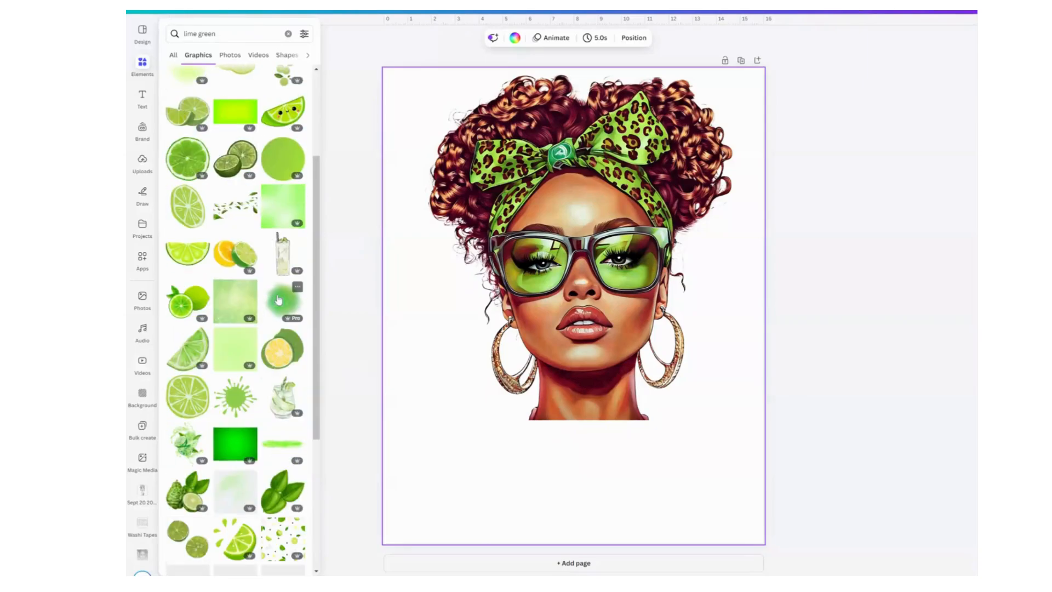
pyautogui.scroll(3, 284, 311)
pyautogui.scroll(-3, 290, 313)
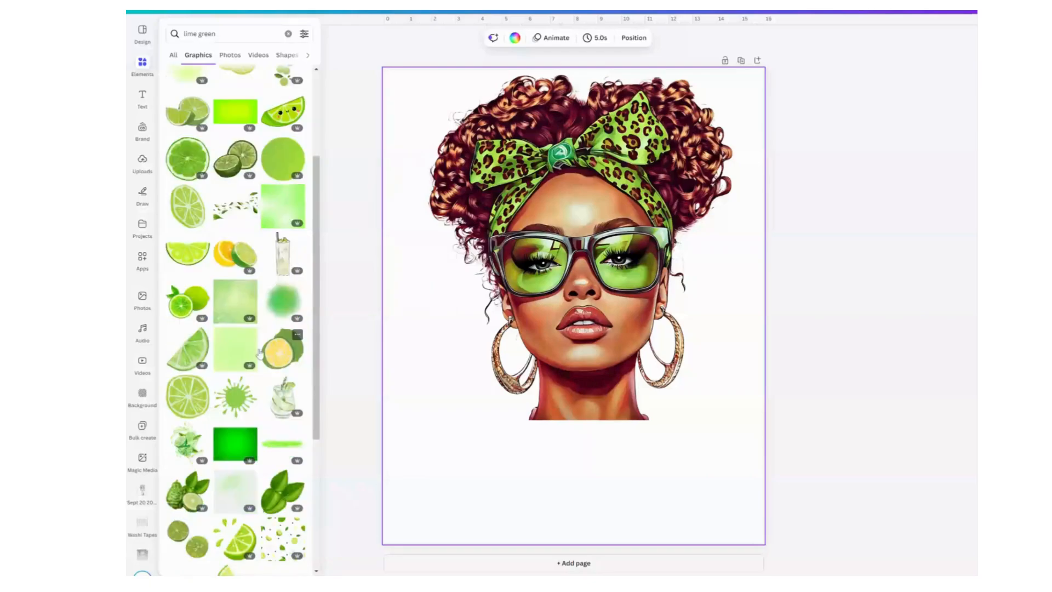
pyautogui.click(289, 306)
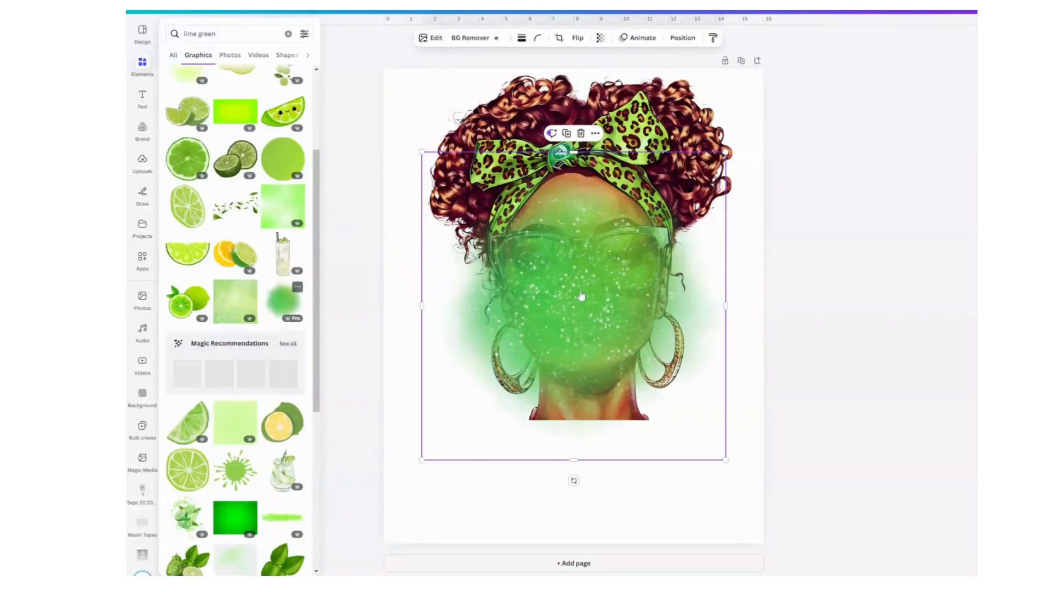
pyautogui.moveTo(501, 213); pyautogui.dragTo(470, 134)
pyautogui.moveTo(548, 221); pyautogui.dragTo(519, 195)
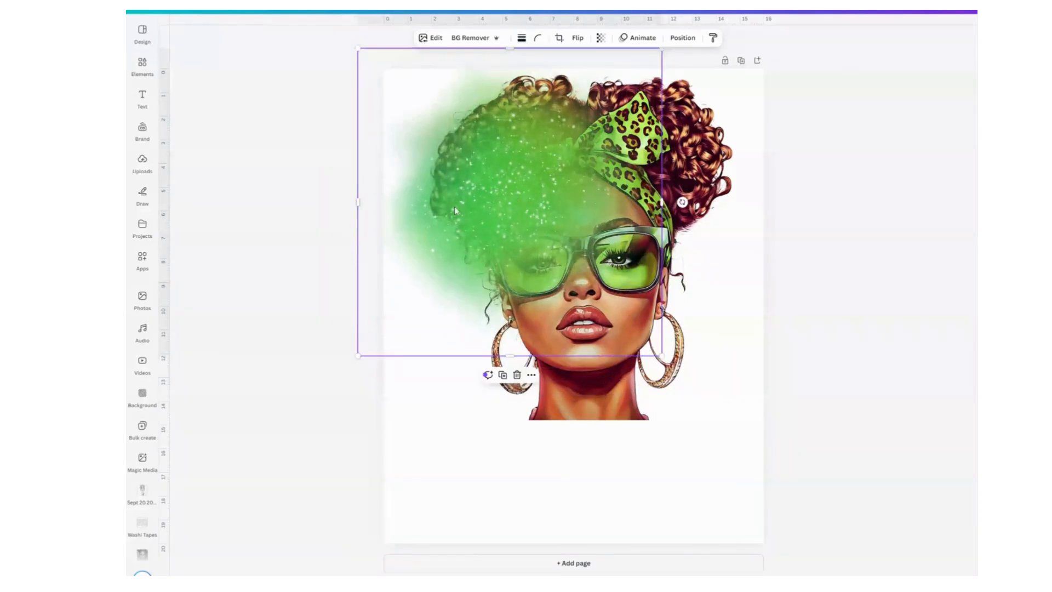
# - Insert the green-to-yellow watercolor splash graphic from the lime green results and place it over the upper-right part of the portrait
pyautogui.click(494, 444)
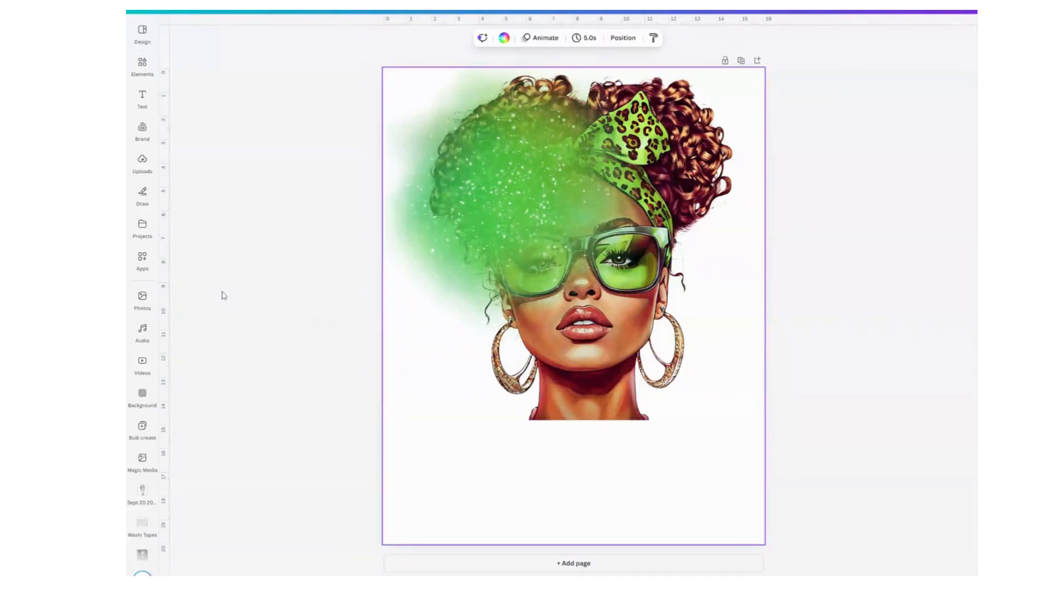
pyautogui.click(142, 72)
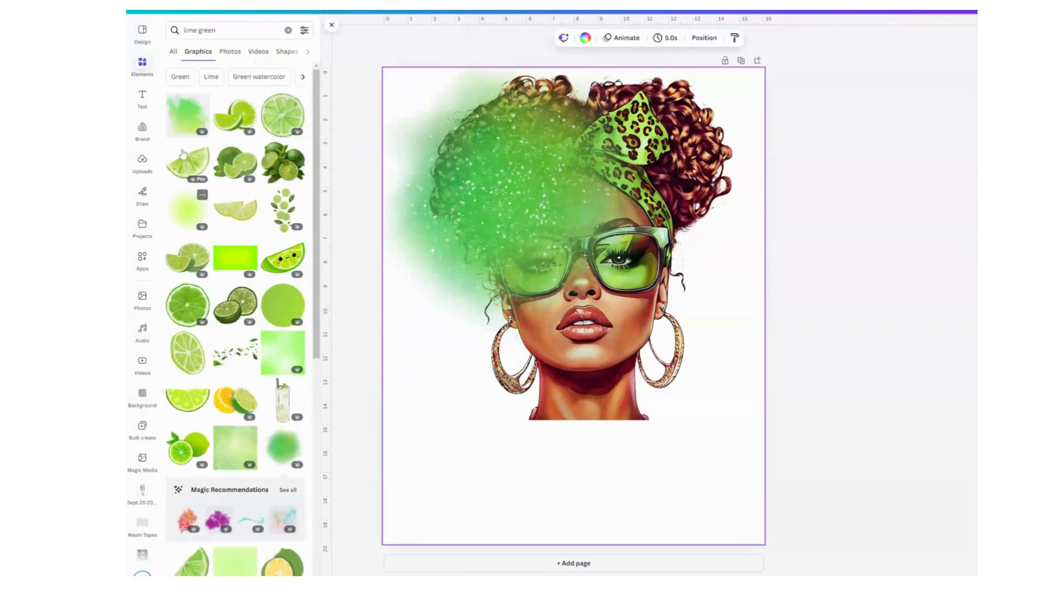
pyautogui.click(189, 117)
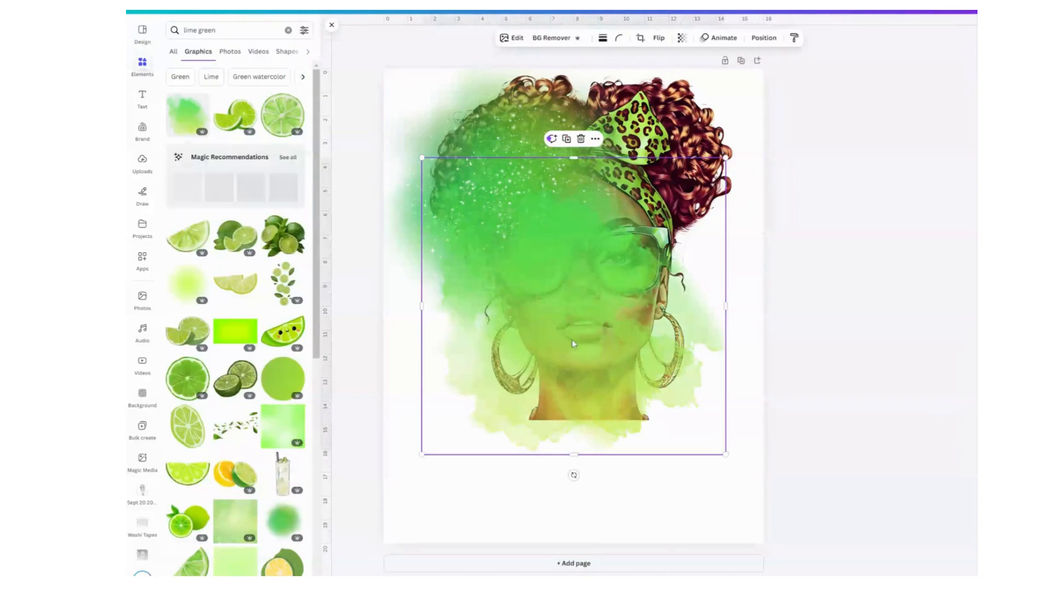
pyautogui.moveTo(580, 329); pyautogui.dragTo(625, 346)
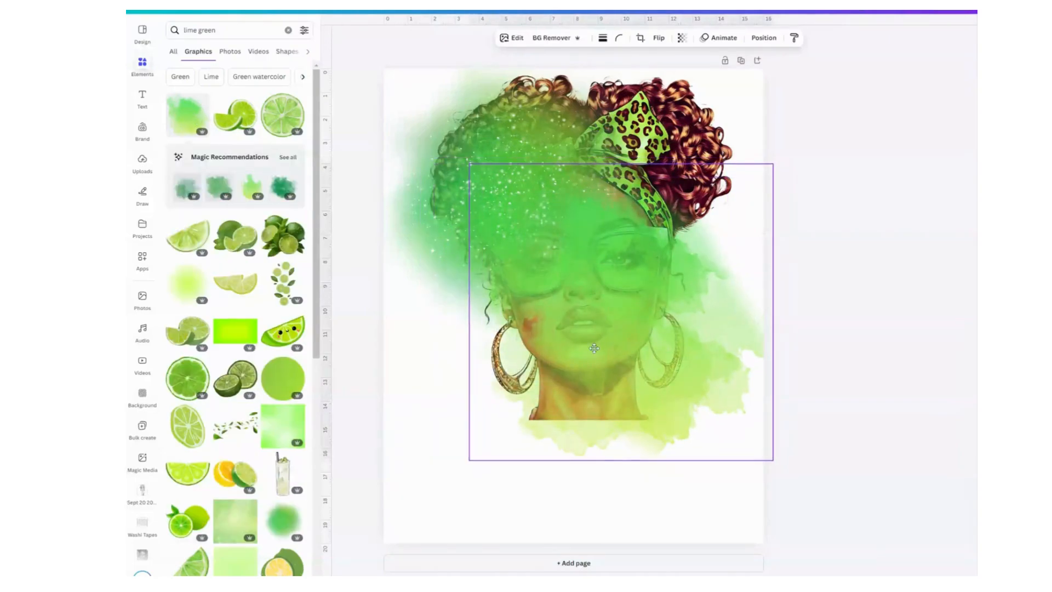
pyautogui.scroll(-4, 186, 465)
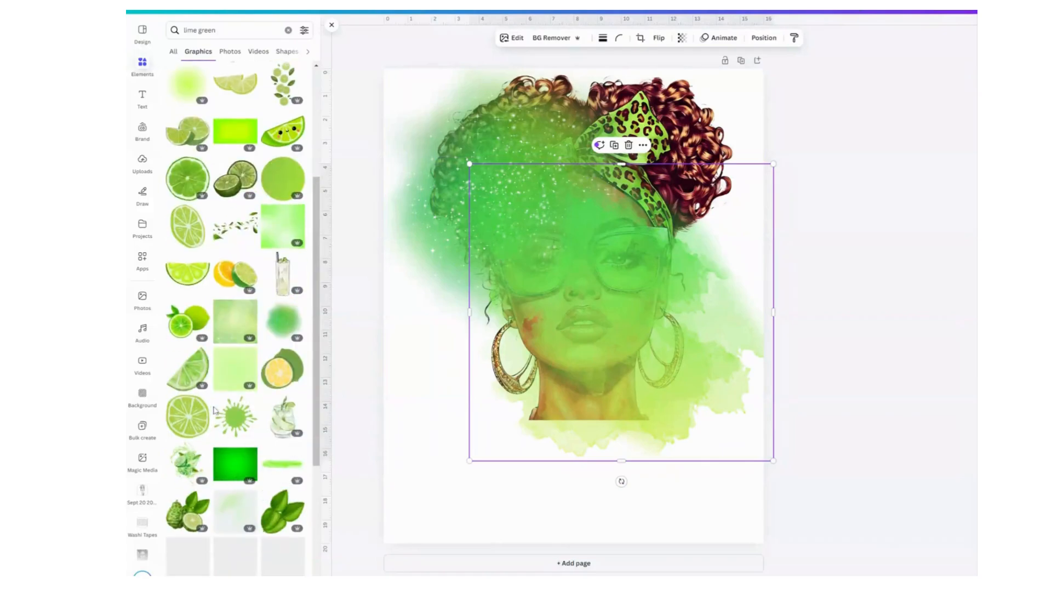
pyautogui.scroll(-10, 186, 465)
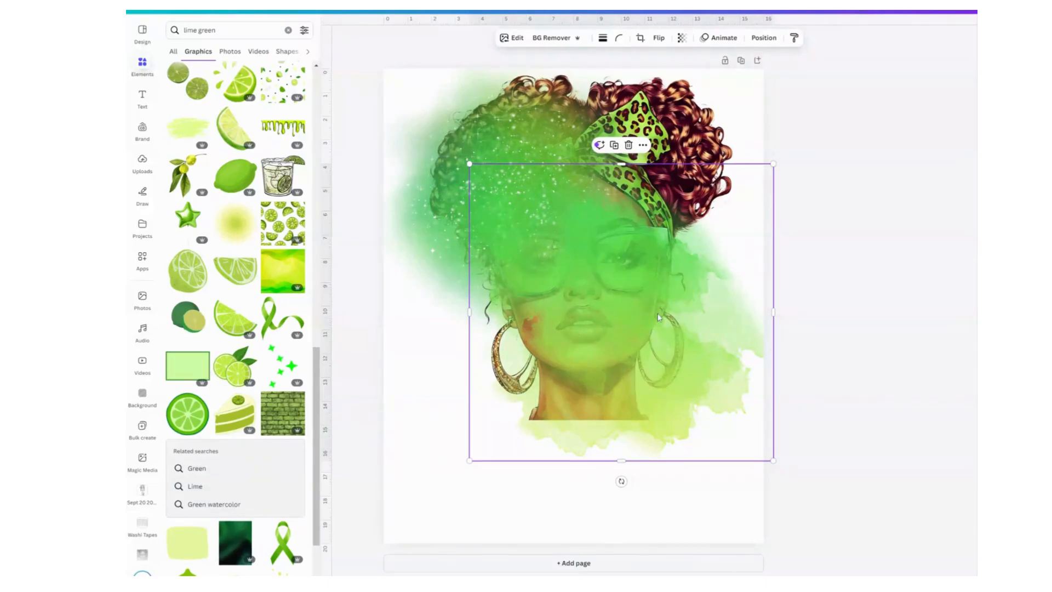
pyautogui.moveTo(659, 317); pyautogui.dragTo(448, 276)
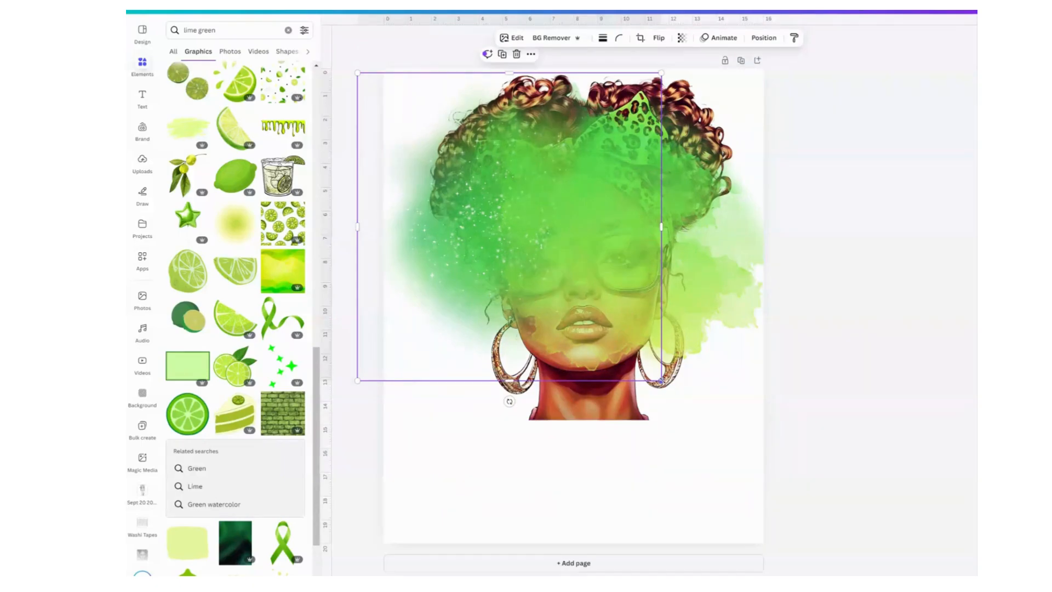
# - Move the sparkle blur graphic off the face to the page's lower-left area and resize it to cover that corner
pyautogui.moveTo(661, 379); pyautogui.dragTo(789, 471)
pyautogui.moveTo(639, 245); pyautogui.dragTo(622, 374)
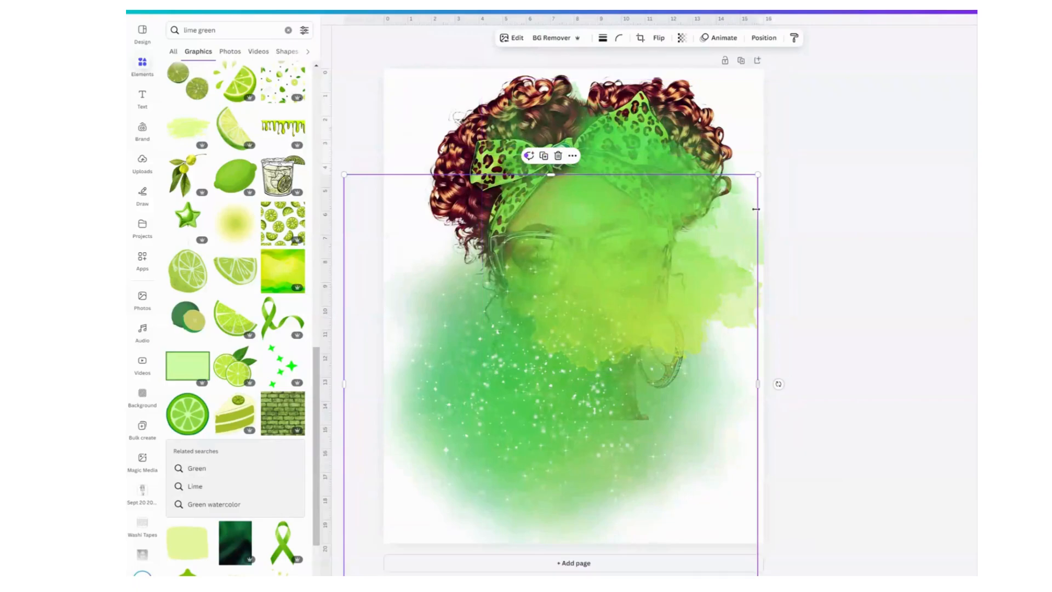
pyautogui.moveTo(759, 174); pyautogui.dragTo(635, 323)
pyautogui.moveTo(486, 570); pyautogui.dragTo(622, 329)
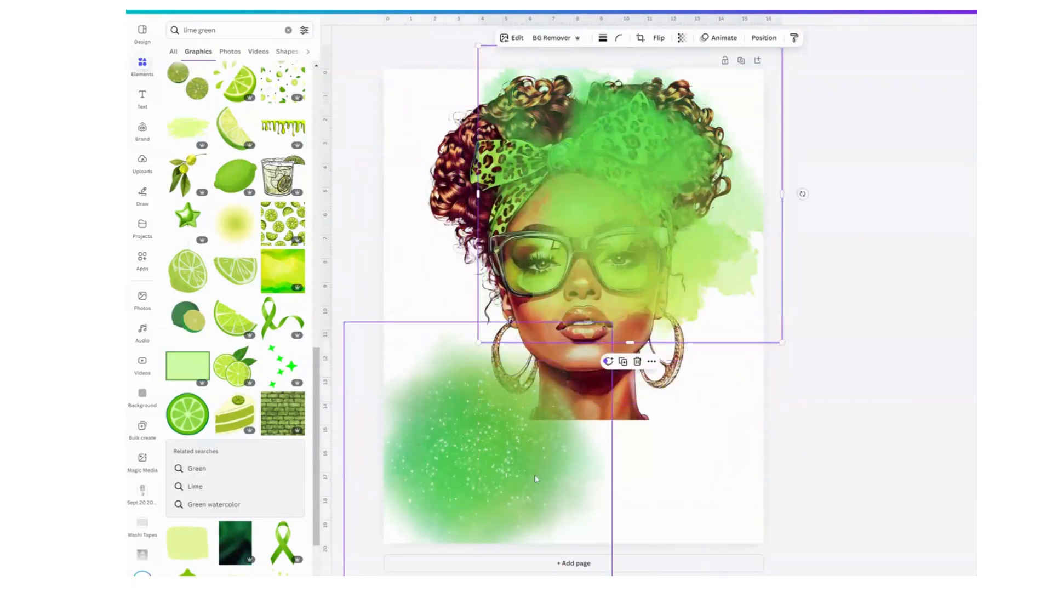
pyautogui.click(639, 422)
pyautogui.click(628, 411)
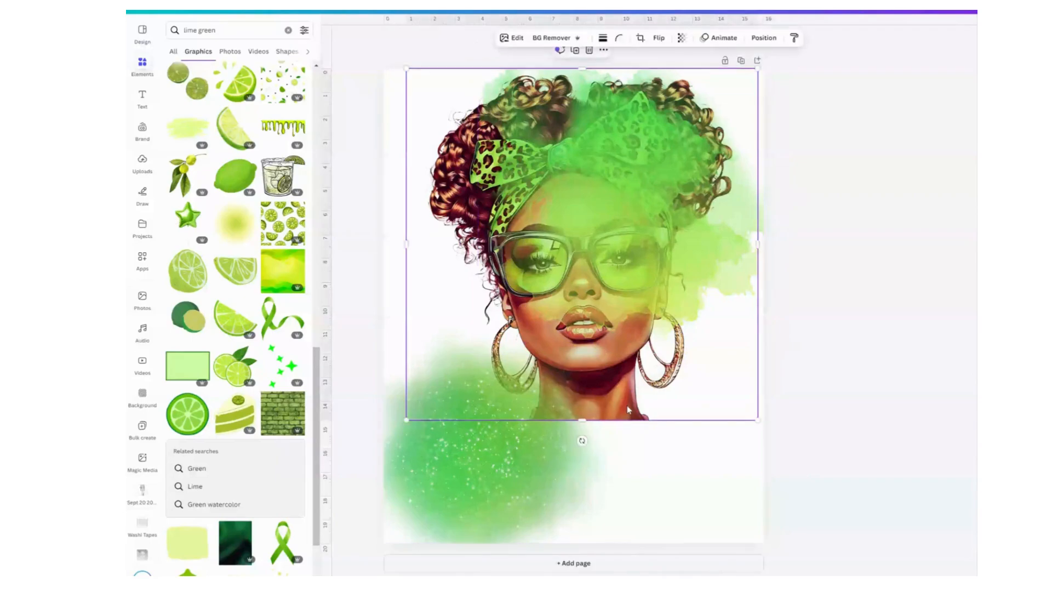
pyautogui.click(592, 431)
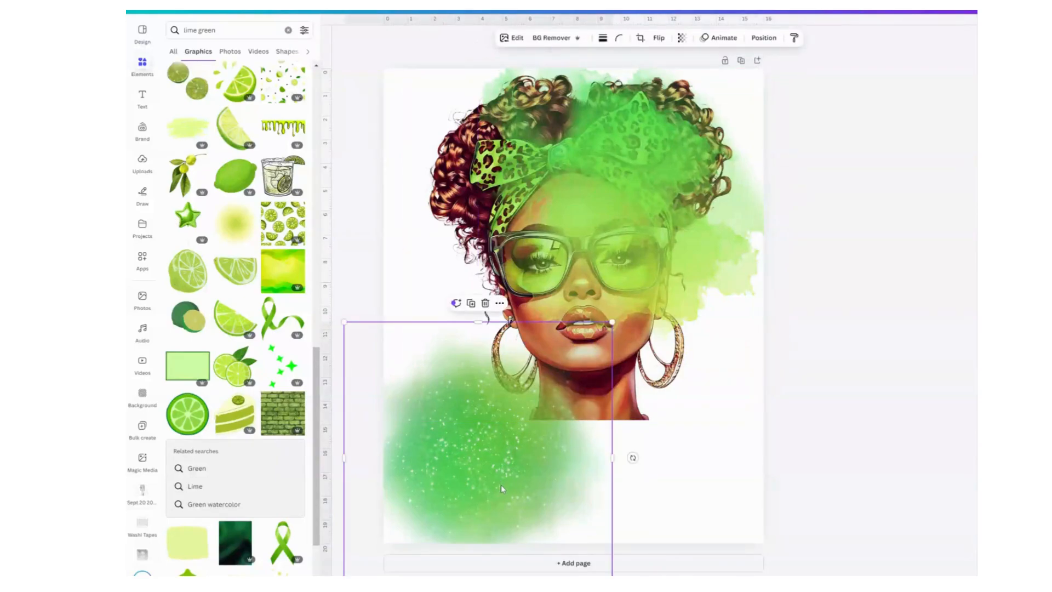
pyautogui.click(668, 419)
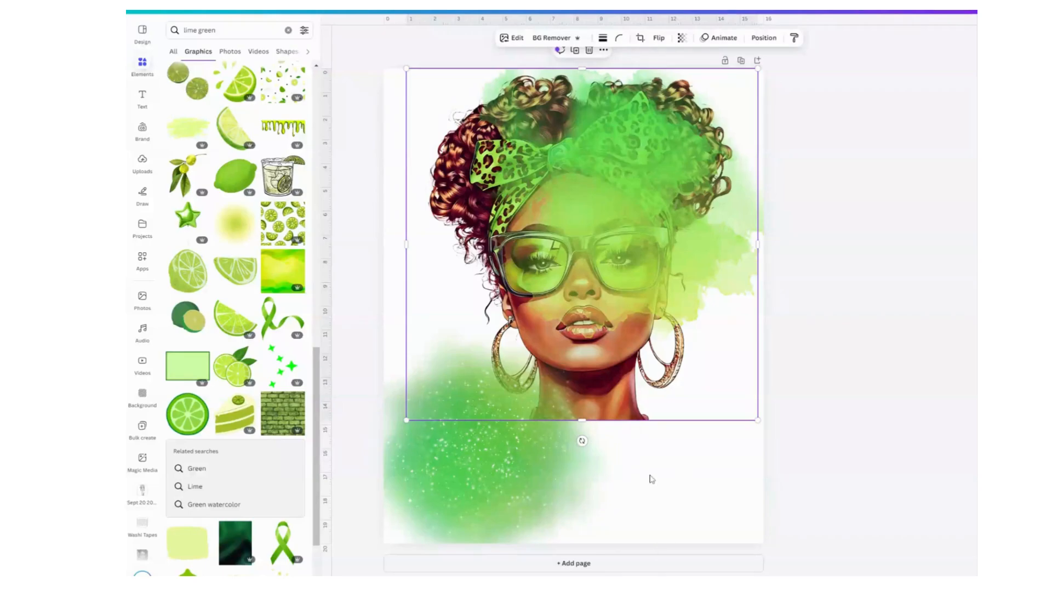
# - Shrink the sparkle blur and duplicate it twice, spreading the three overlapping copies into a band across the base of the neck
pyautogui.click(515, 487)
pyautogui.moveTo(496, 495)
pyautogui.mouseDown()
pyautogui.moveTo(533, 478)
pyautogui.moveTo(512, 487)
pyautogui.mouseUp()
pyautogui.moveTo(630, 313); pyautogui.dragTo(553, 388)
pyautogui.moveTo(491, 493); pyautogui.dragTo(595, 453)
pyautogui.click(547, 347)
pyautogui.click(618, 347)
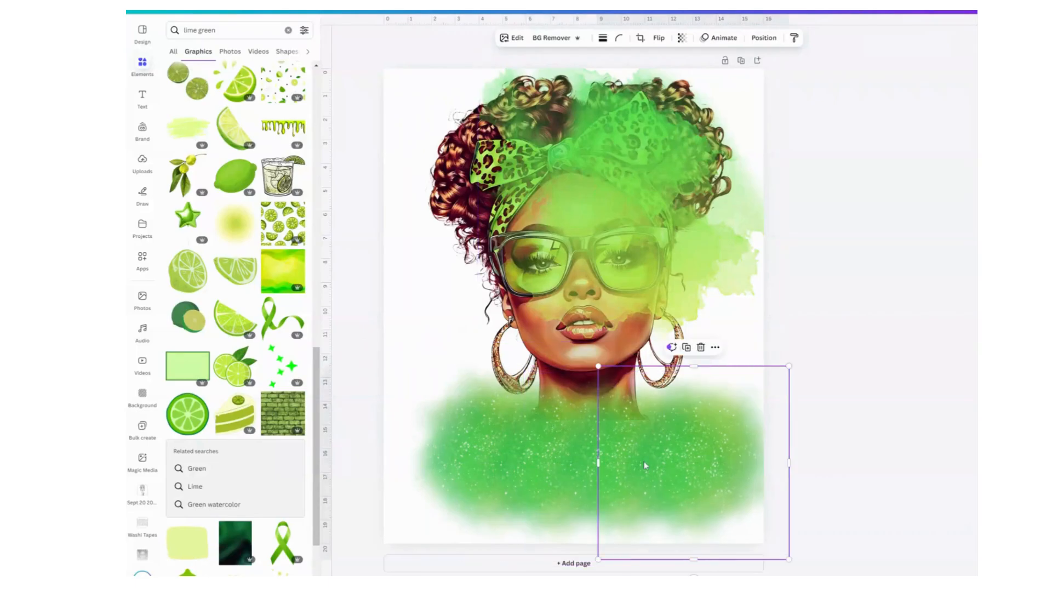
pyautogui.moveTo(711, 471); pyautogui.dragTo(735, 466)
pyautogui.click(579, 348)
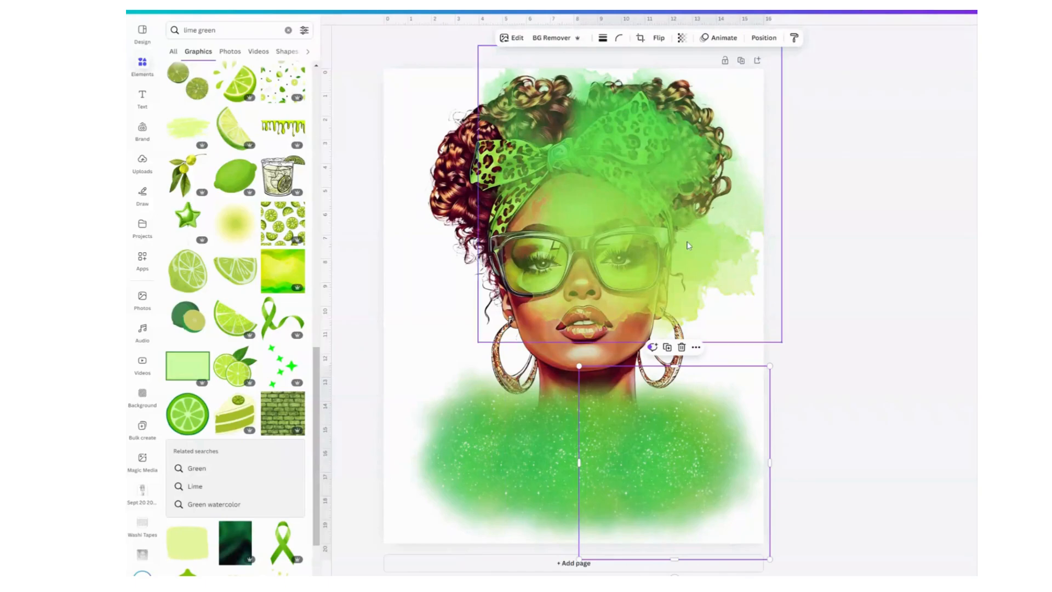
# - Move the watercolor splash to the portrait's left and place a duplicate on its right, rotated 90° and enlarged to about 14.12 × 13.78 in
pyautogui.moveTo(689, 246); pyautogui.dragTo(599, 269)
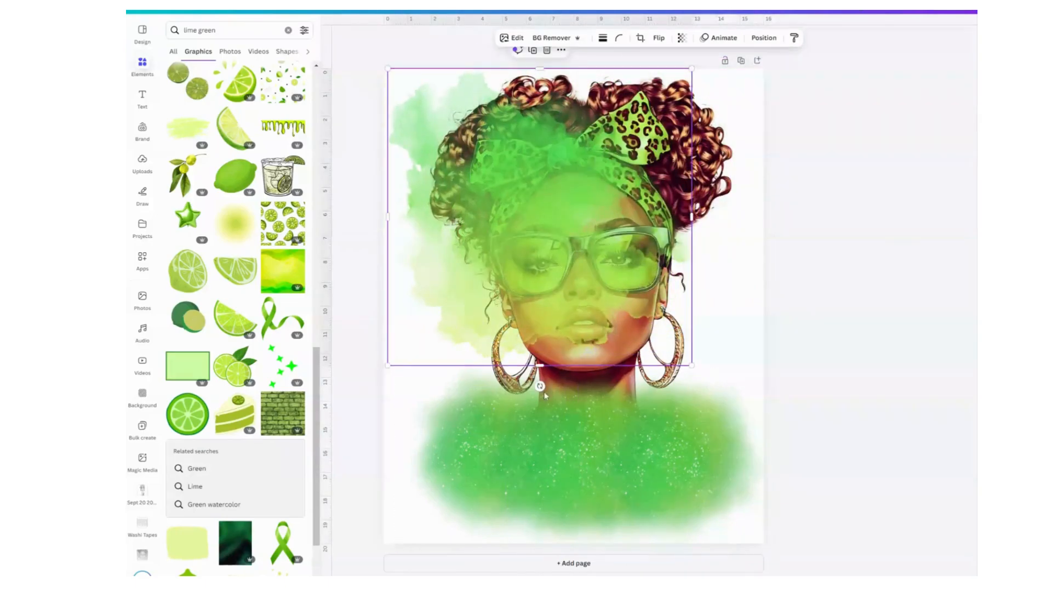
pyautogui.click(537, 50)
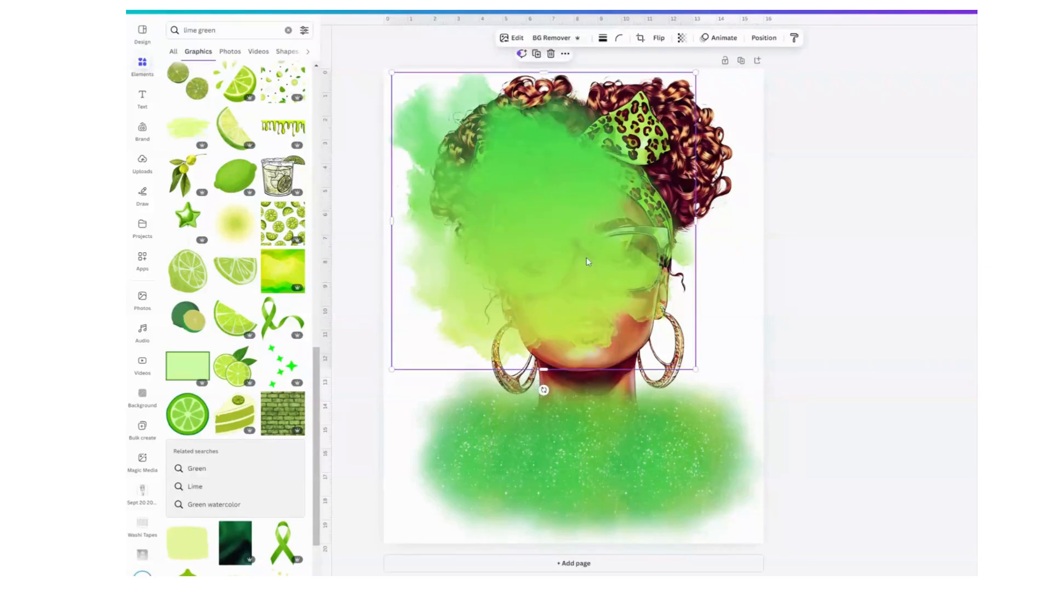
pyautogui.moveTo(587, 257); pyautogui.dragTo(659, 301)
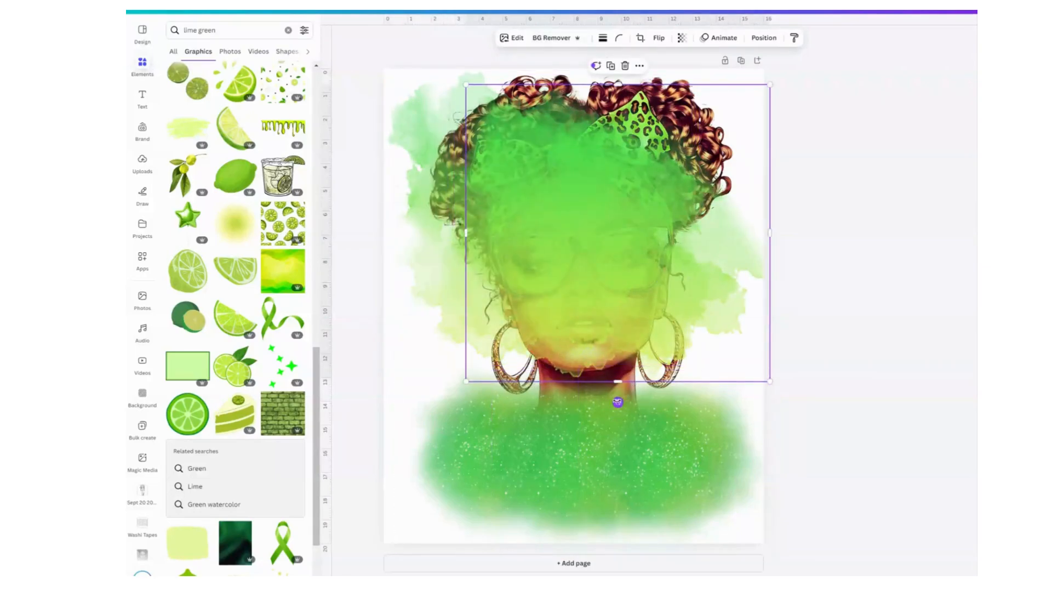
pyautogui.moveTo(616, 402); pyautogui.dragTo(500, 234)
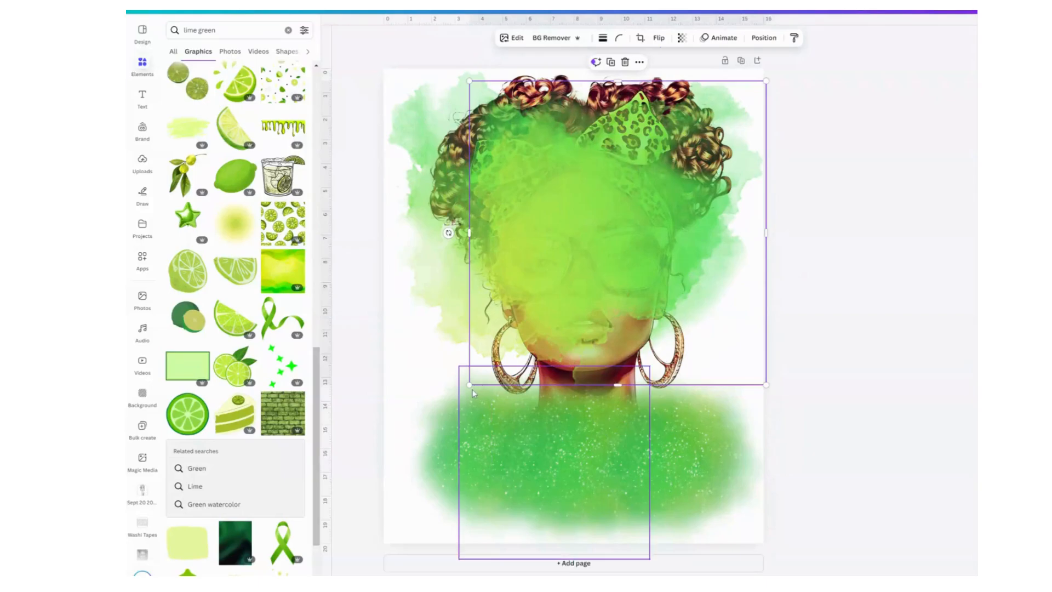
pyautogui.moveTo(470, 385); pyautogui.dragTo(429, 402)
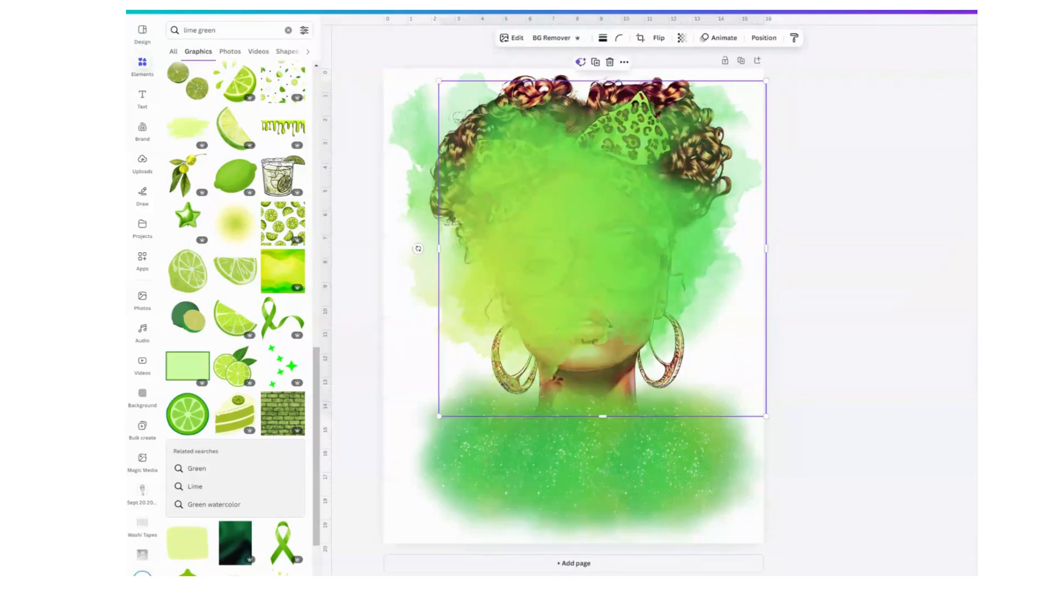
# - Send both watercolor splashes to the back, behind the portrait
pyautogui.click(762, 40)
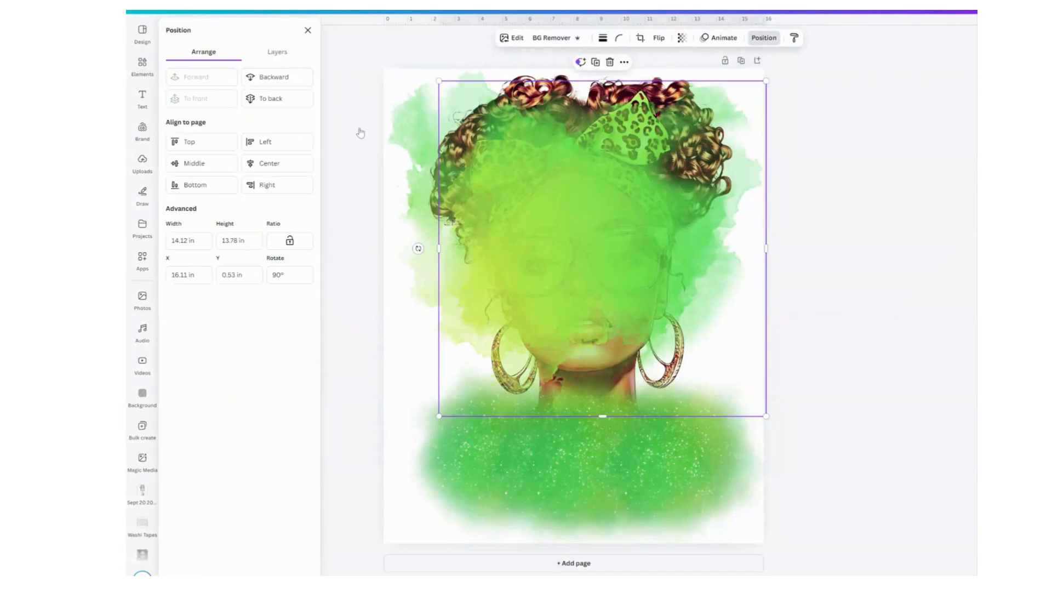
pyautogui.click(270, 100)
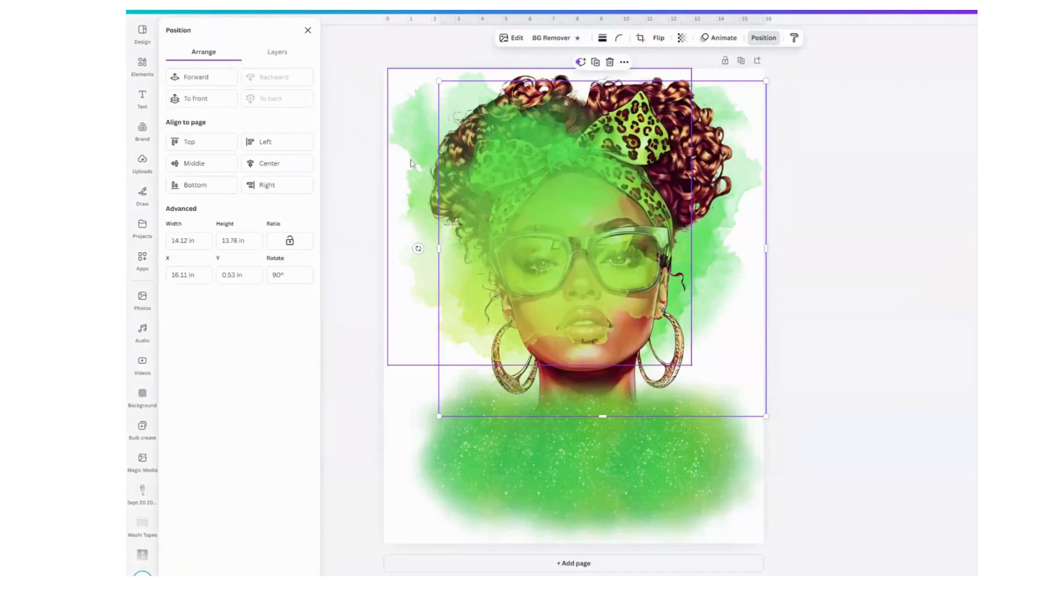
pyautogui.click(409, 157)
pyautogui.click(271, 98)
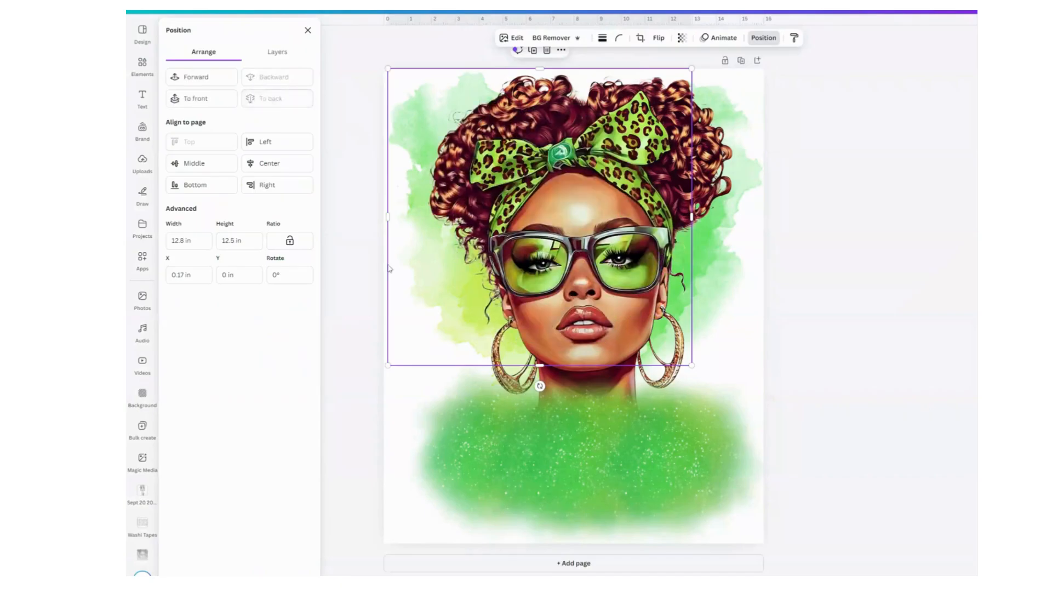
# - Enlarge the left watercolor splash to about 14.47 × 14.12 in and position it against the page's upper edge
pyautogui.moveTo(389, 366); pyautogui.dragTo(349, 404)
pyautogui.moveTo(405, 351); pyautogui.dragTo(439, 354)
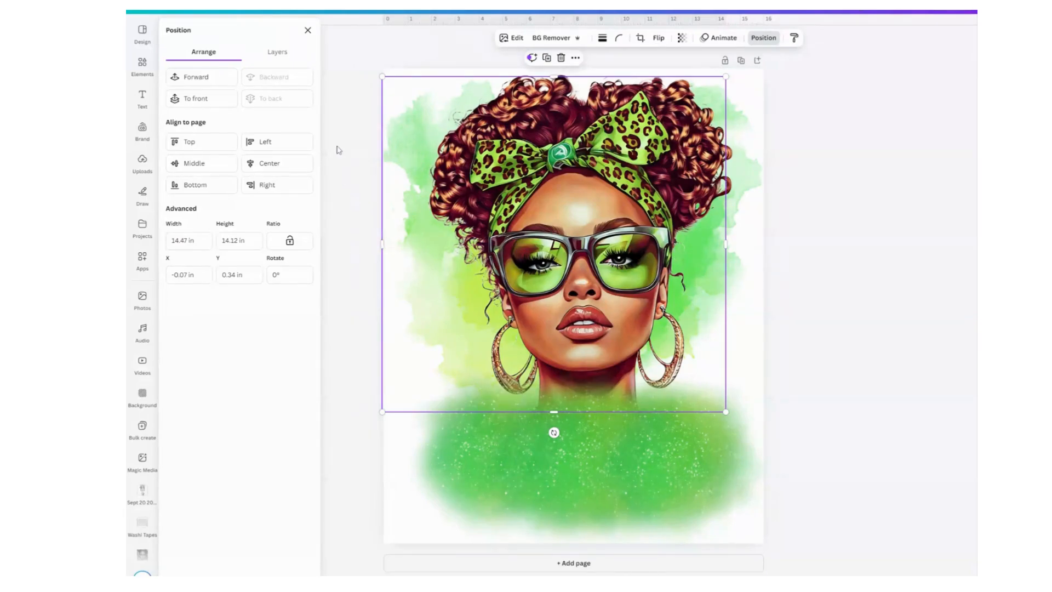
pyautogui.press('Escape')
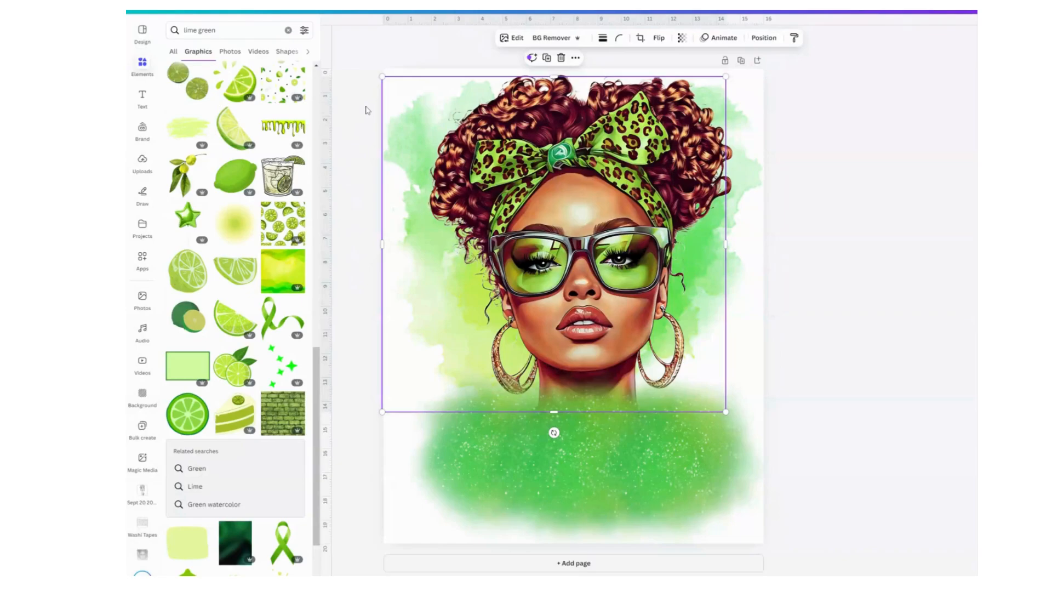
pyautogui.moveTo(378, 110); pyautogui.dragTo(401, 219)
pyautogui.moveTo(403, 151); pyautogui.dragTo(406, 149)
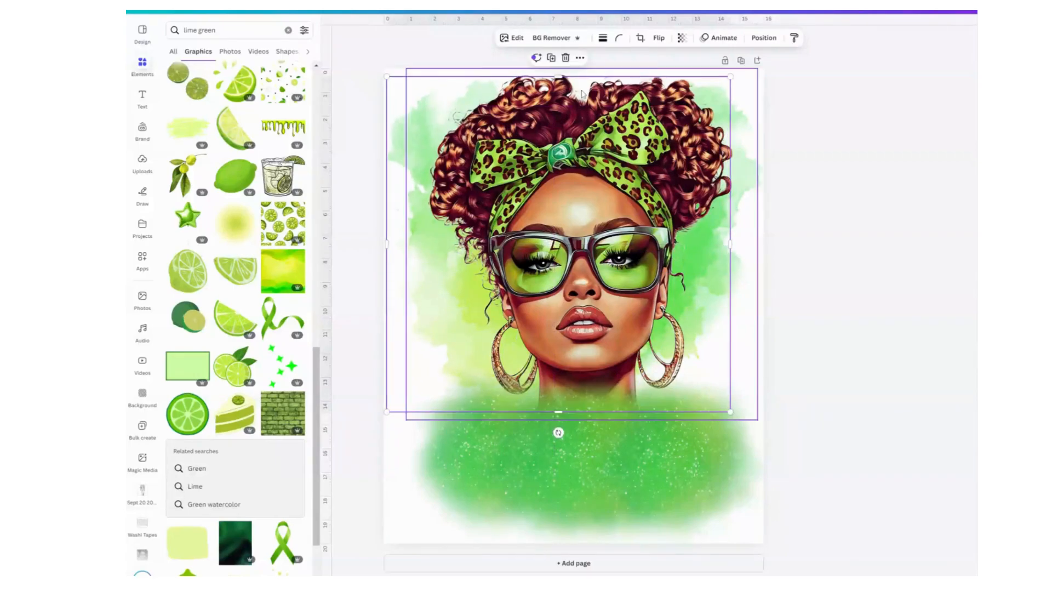
pyautogui.click(683, 38)
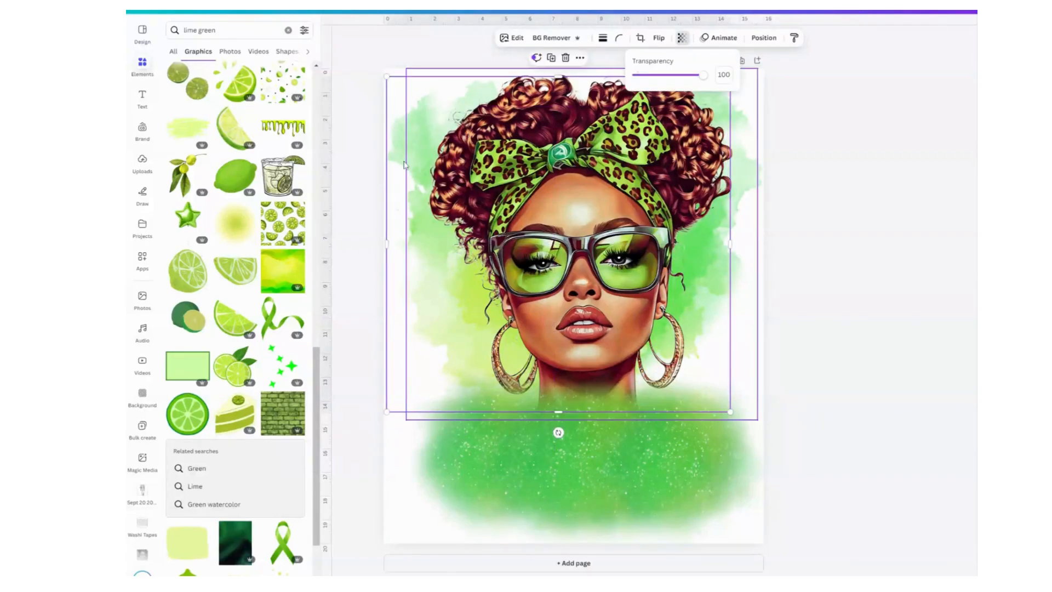
pyautogui.moveTo(406, 166)
pyautogui.mouseDown()
pyautogui.moveTo(400, 178)
pyautogui.moveTo(399, 153)
pyautogui.mouseUp()
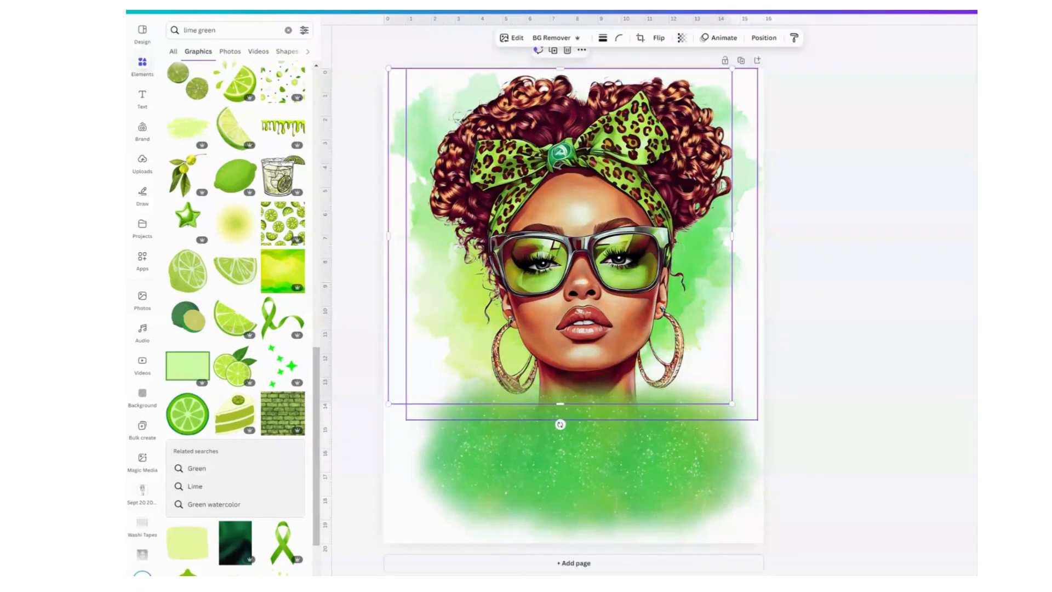
# - Move the rotated splash flush with the page's right edge and stack a duplicate of it in the same place, sent to the back
pyautogui.click(756, 196)
pyautogui.moveTo(755, 196); pyautogui.dragTo(756, 184)
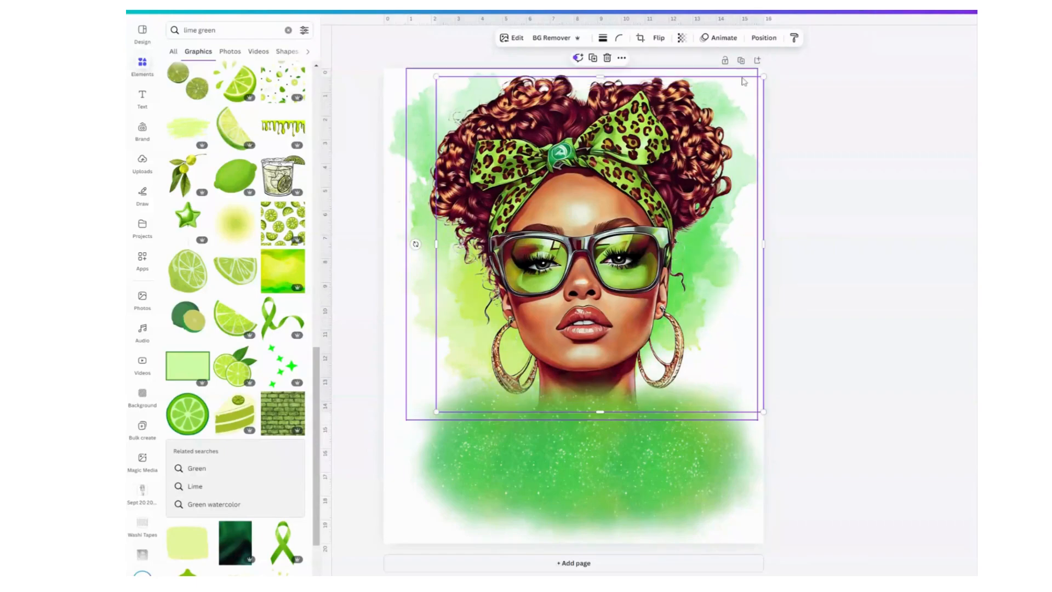
pyautogui.click(593, 59)
pyautogui.moveTo(638, 226); pyautogui.dragTo(634, 223)
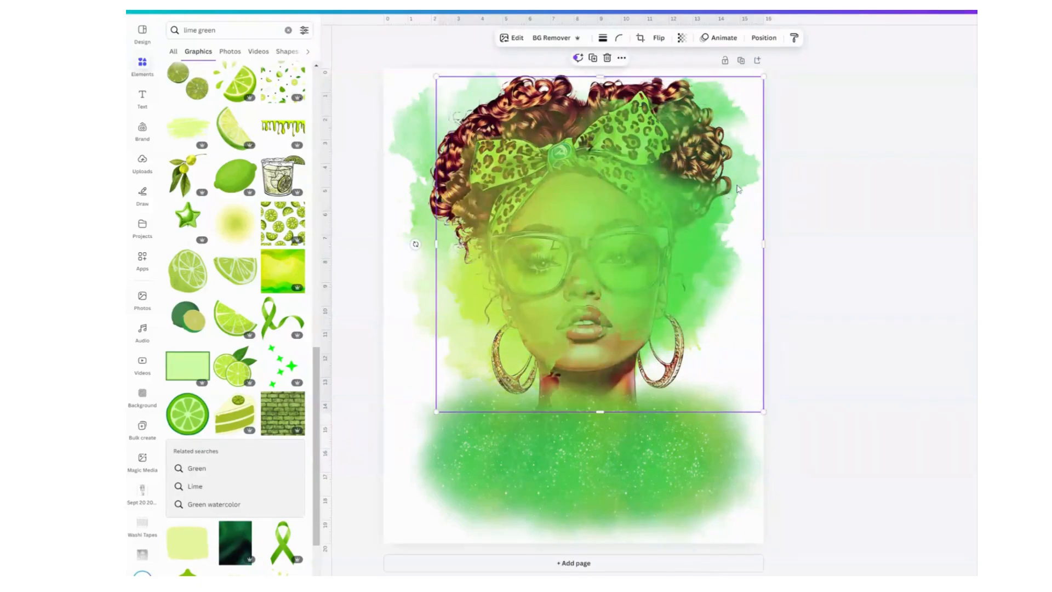
pyautogui.click(764, 37)
pyautogui.click(292, 99)
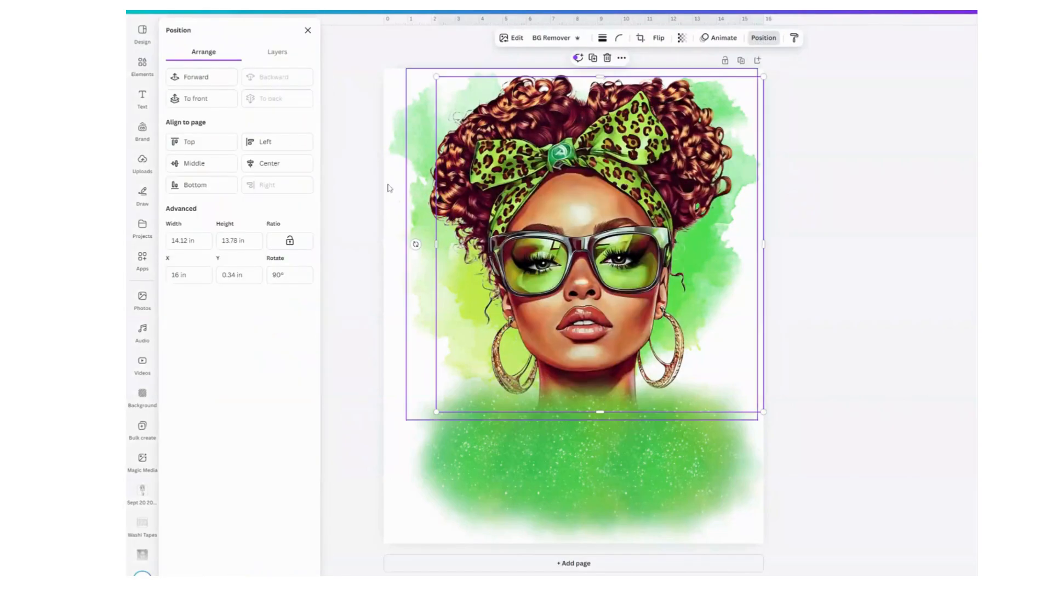
# - Duplicate the left watercolor splash, send the copy to the back and position it nearly over the original to deepen the color
pyautogui.click(389, 188)
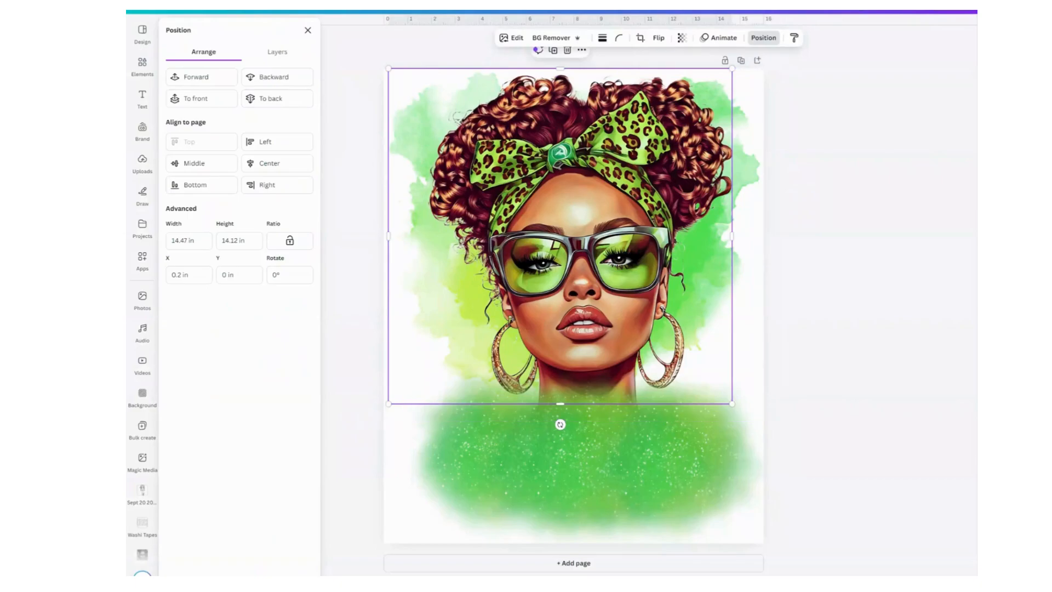
pyautogui.click(553, 51)
pyautogui.click(269, 100)
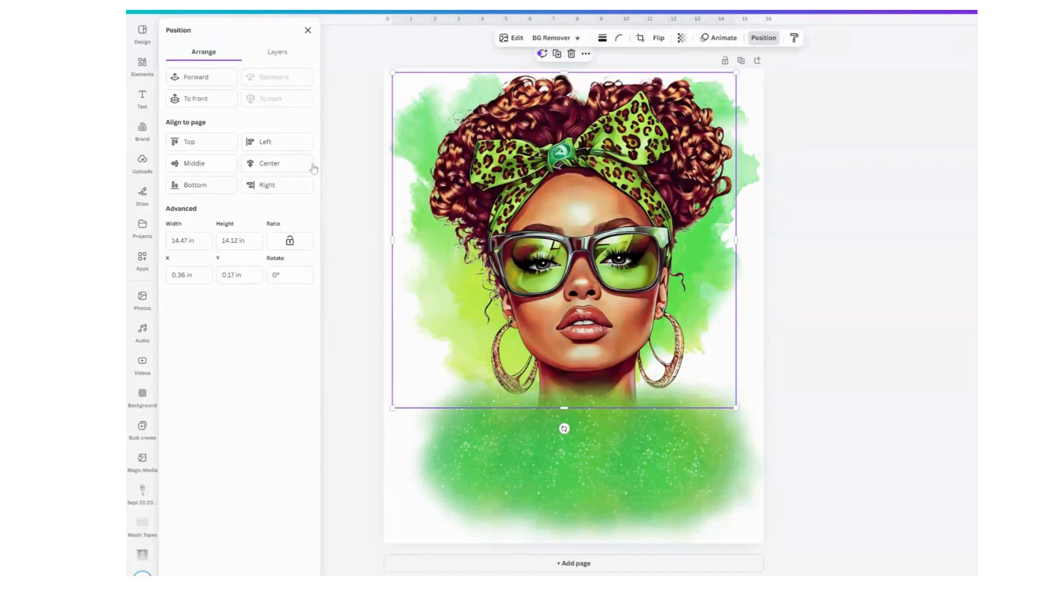
pyautogui.click(419, 146)
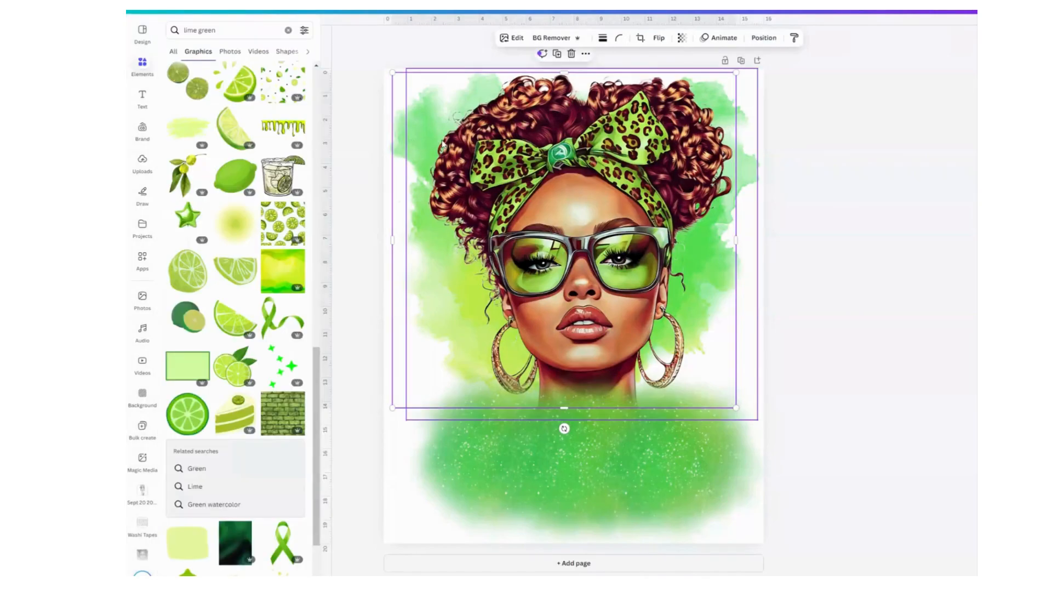
pyautogui.click(382, 121)
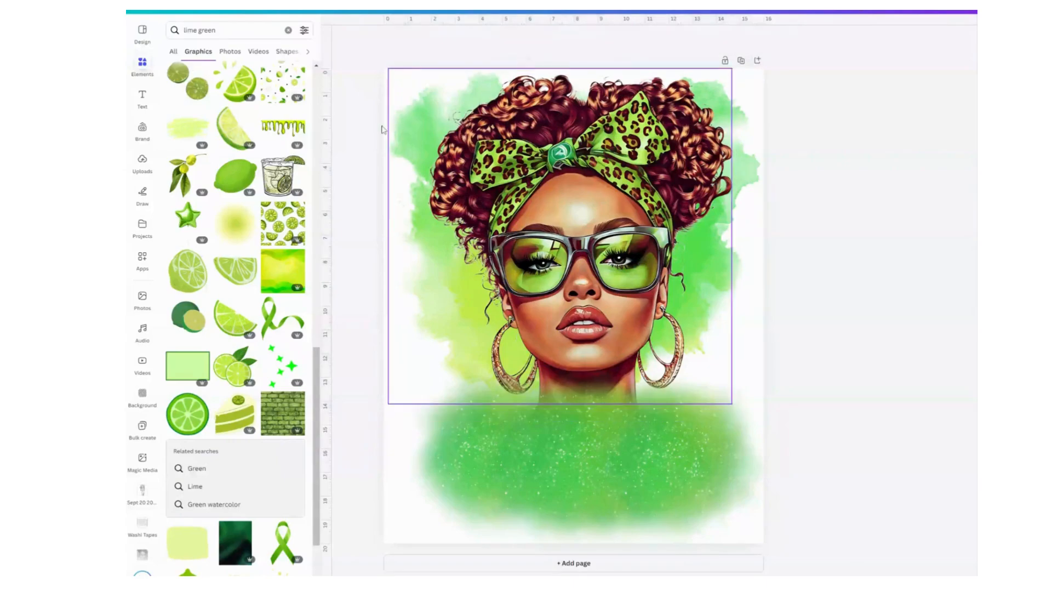
pyautogui.moveTo(407, 132)
pyautogui.mouseDown()
pyautogui.moveTo(392, 132)
pyautogui.moveTo(400, 132)
pyautogui.mouseUp()
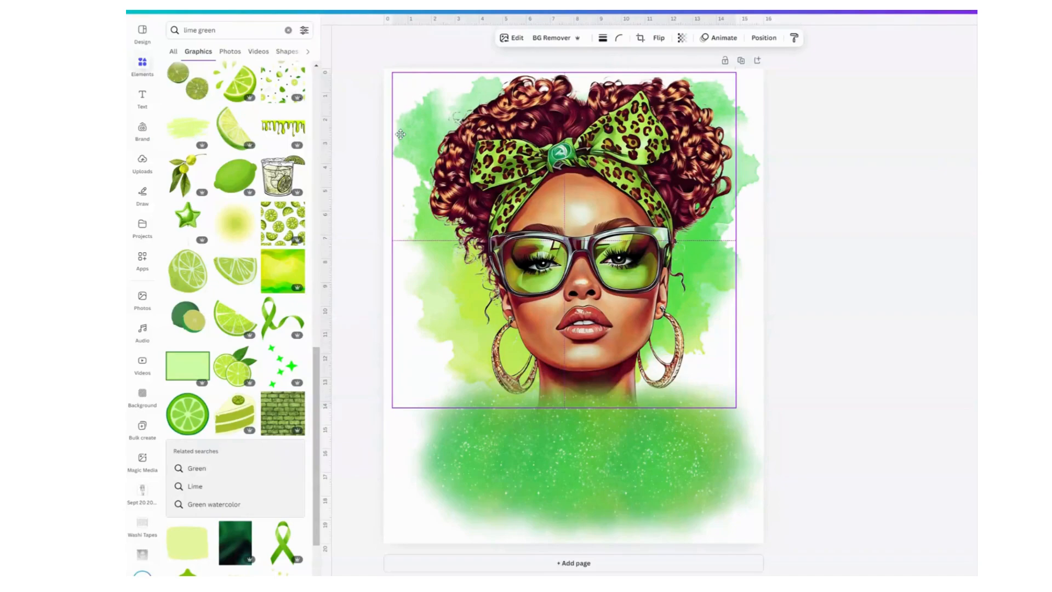
# - Shift the woman's portrait slightly toward the page's left edge so it is centered over the watercolor
pyautogui.click(374, 143)
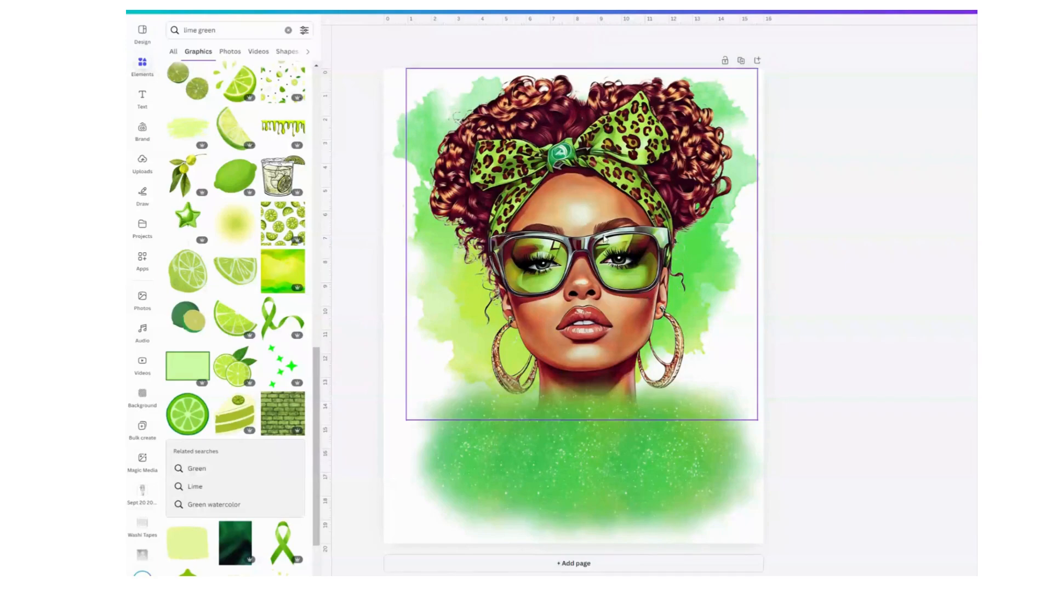
pyautogui.moveTo(604, 237); pyautogui.dragTo(598, 238)
pyautogui.click(826, 202)
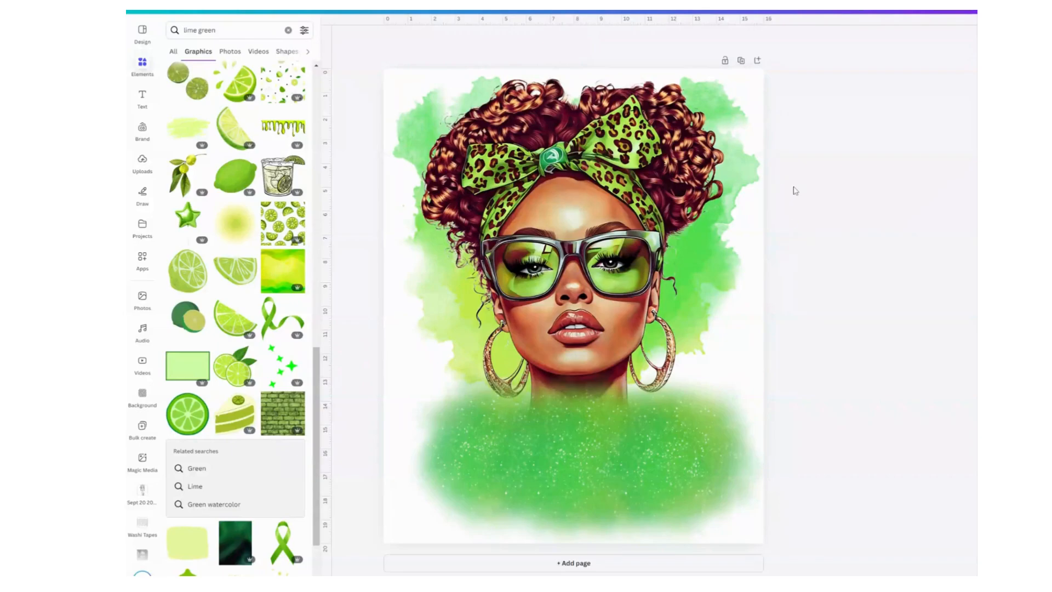
# - Nudge the right-hand pair and the left-hand pair of watercolor splashes slightly inward from the page edges
pyautogui.moveTo(793, 183); pyautogui.dragTo(740, 177)
pyautogui.moveTo(741, 179); pyautogui.dragTo(745, 177)
pyautogui.click(369, 145)
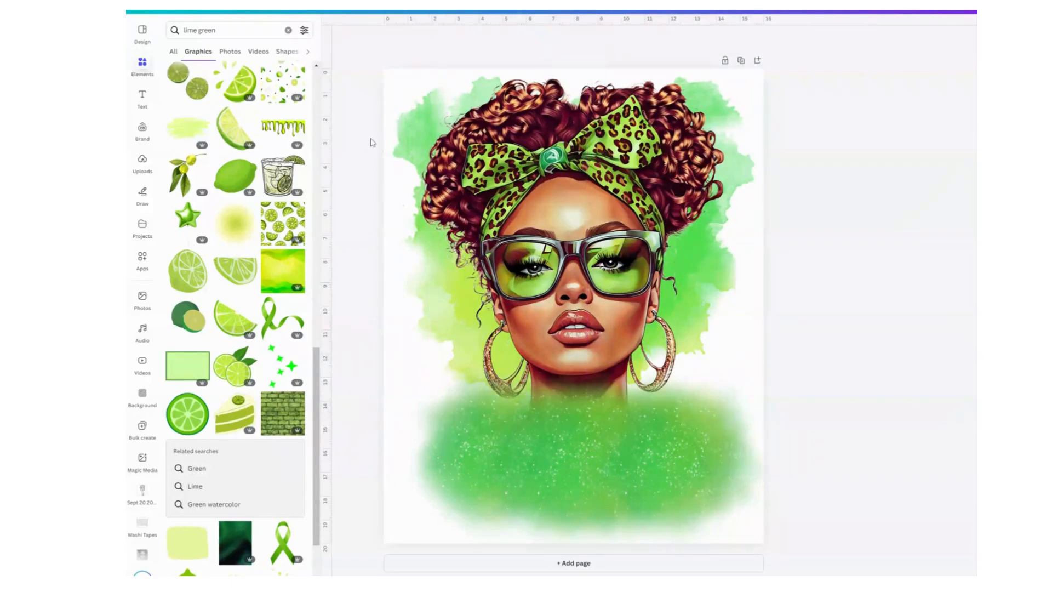
pyautogui.click(398, 147)
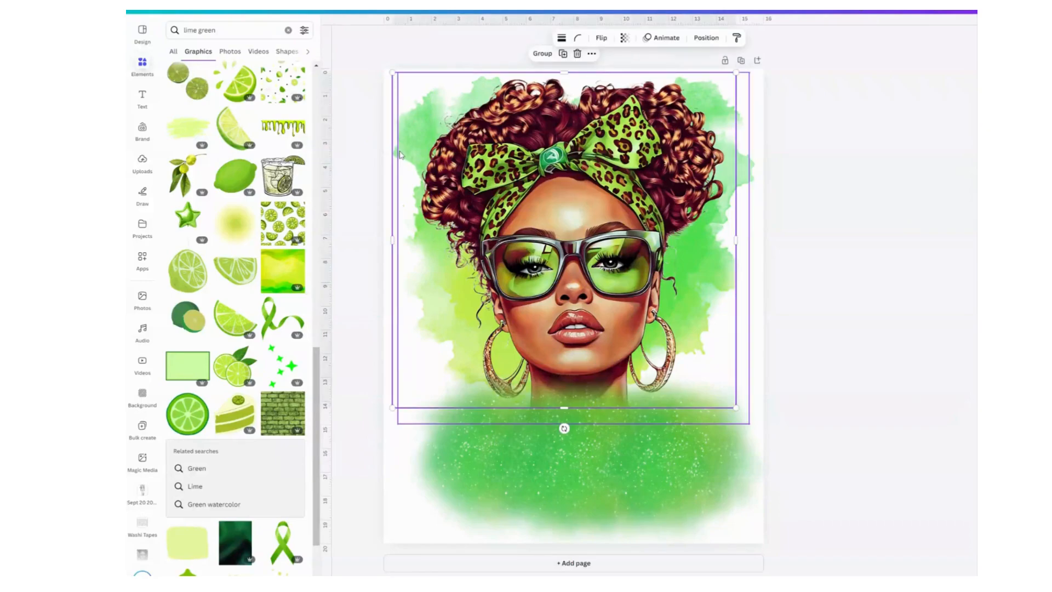
pyautogui.moveTo(399, 156); pyautogui.dragTo(402, 155)
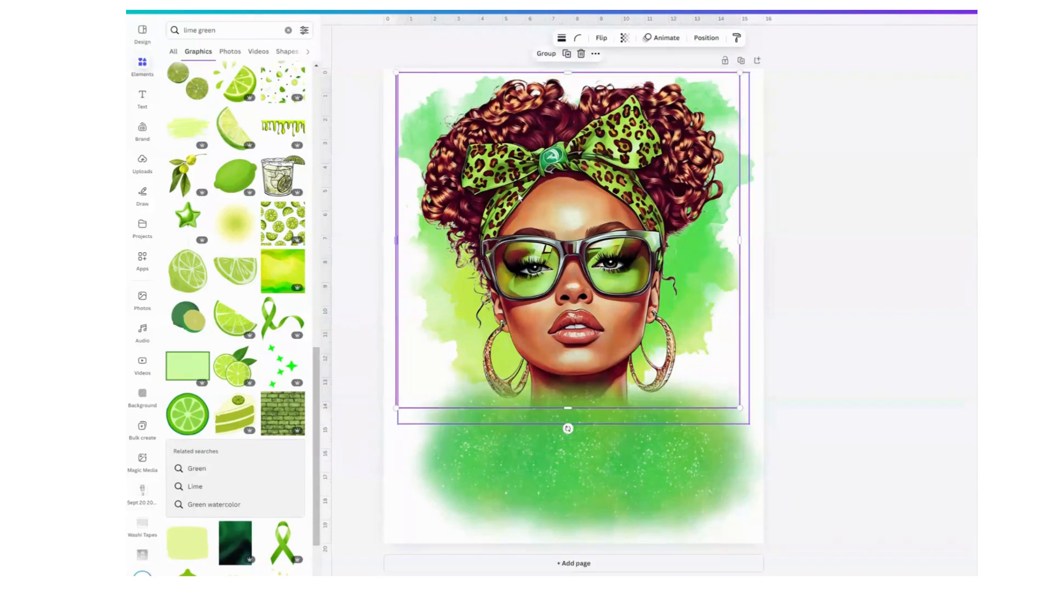
pyautogui.click(745, 380)
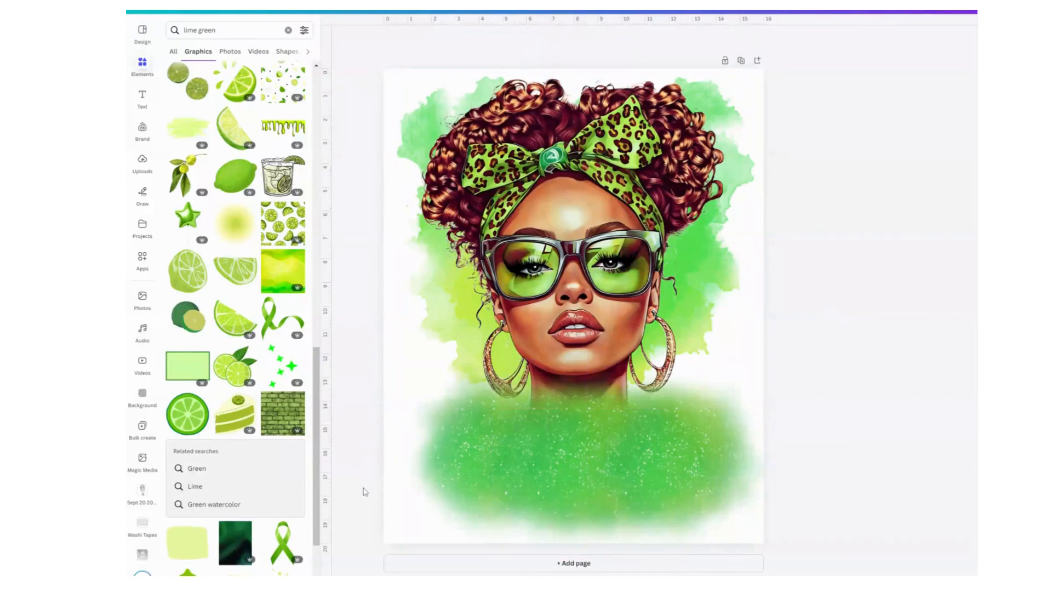
# - Group the green sparkle graphics below the portrait and center the group horizontally on the page
pyautogui.moveTo(363, 486); pyautogui.dragTo(757, 522)
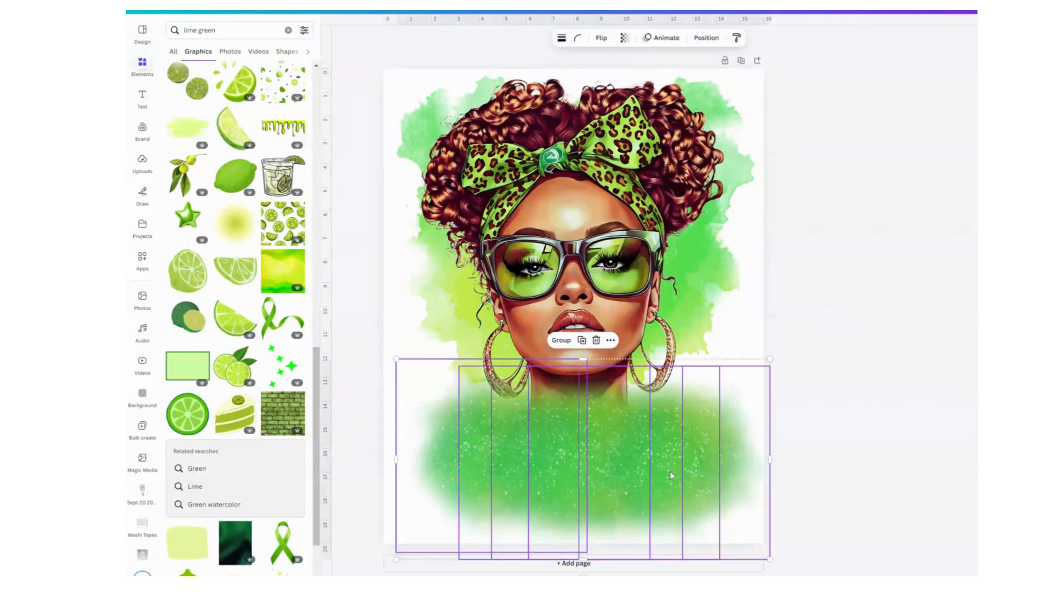
pyautogui.click(561, 340)
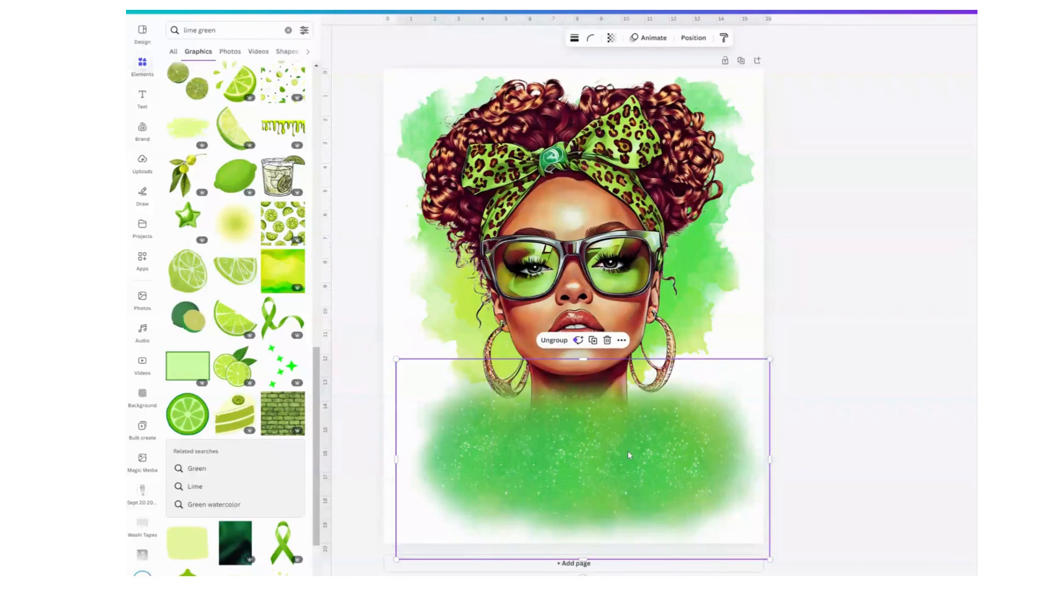
pyautogui.moveTo(614, 450)
pyautogui.mouseDown()
pyautogui.moveTo(576, 467)
pyautogui.moveTo(646, 465)
pyautogui.moveTo(603, 448)
pyautogui.mouseUp()
pyautogui.moveTo(406, 378); pyautogui.dragTo(383, 370)
pyautogui.moveTo(557, 462); pyautogui.dragTo(561, 453)
pyautogui.moveTo(581, 223); pyautogui.dragTo(579, 219)
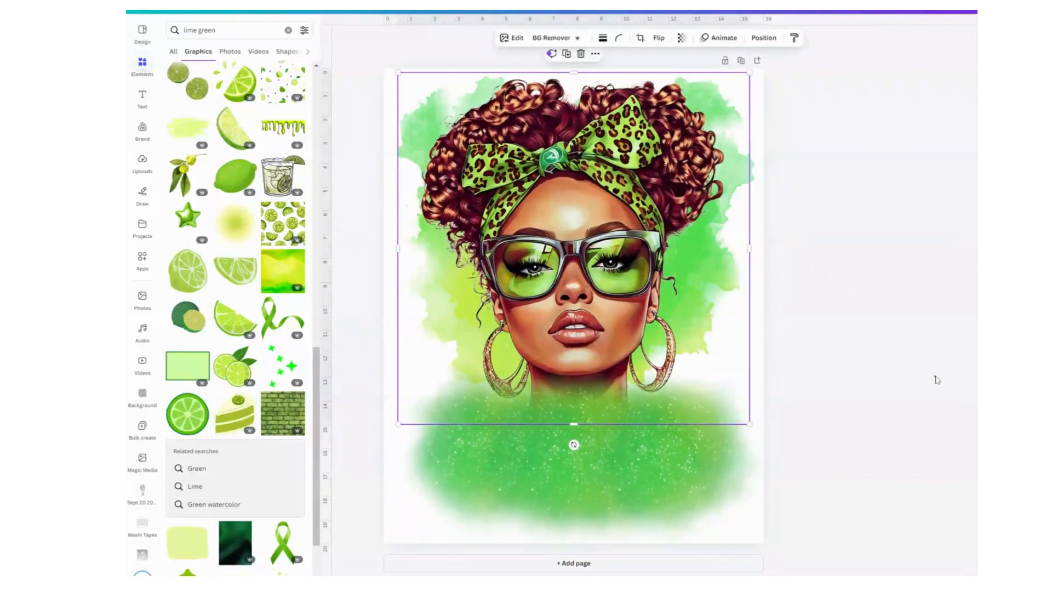
pyautogui.click(937, 380)
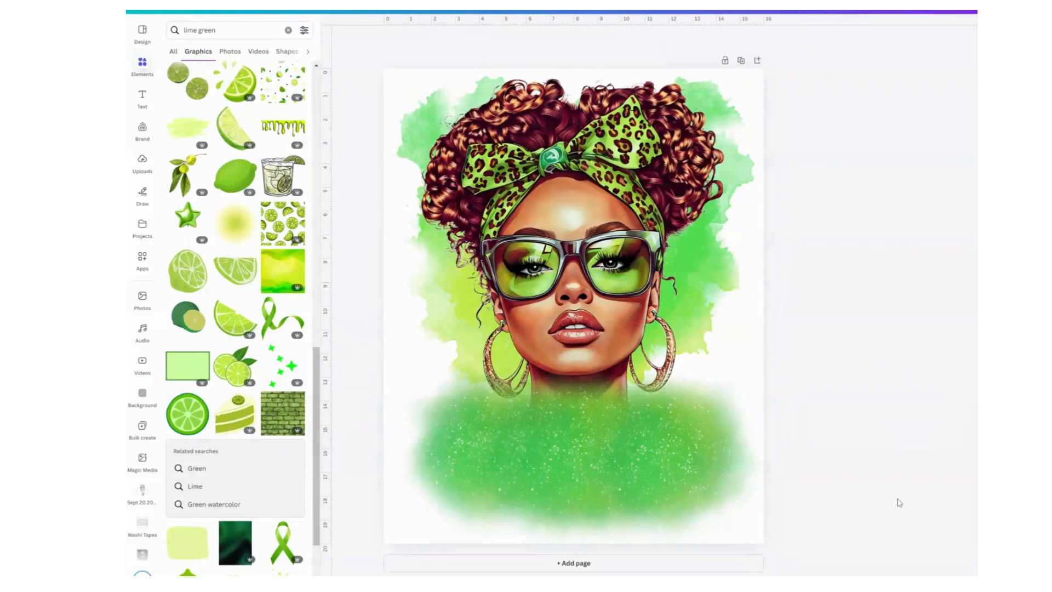
pyautogui.moveTo(900, 503); pyautogui.dragTo(603, 508)
pyautogui.moveTo(700, 505); pyautogui.dragTo(595, 503)
pyautogui.click(947, 380)
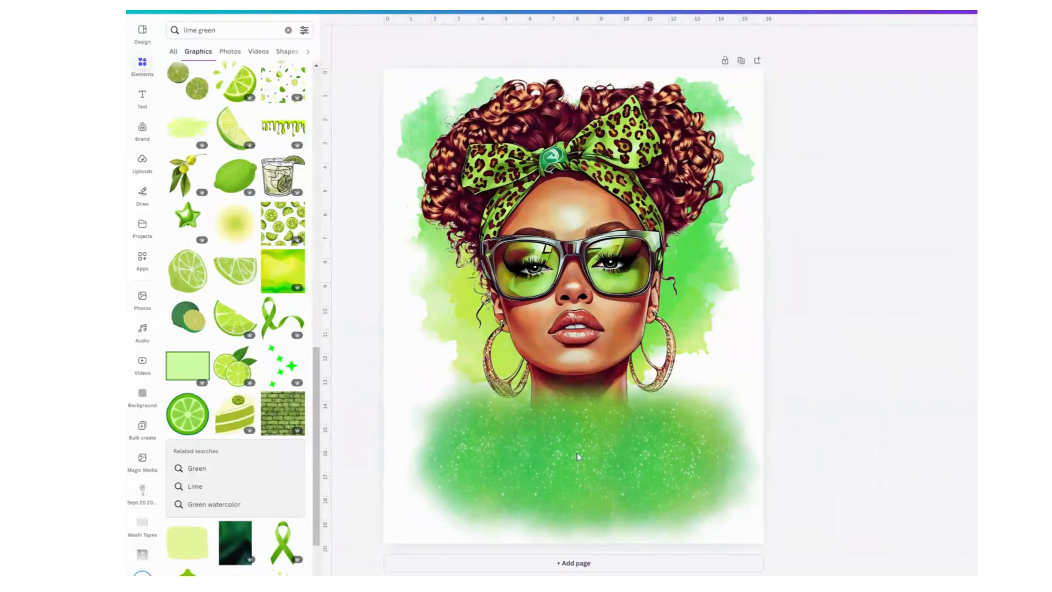
# - Open the text styles for adding a heading to the design
pyautogui.doubleClick(567, 475)
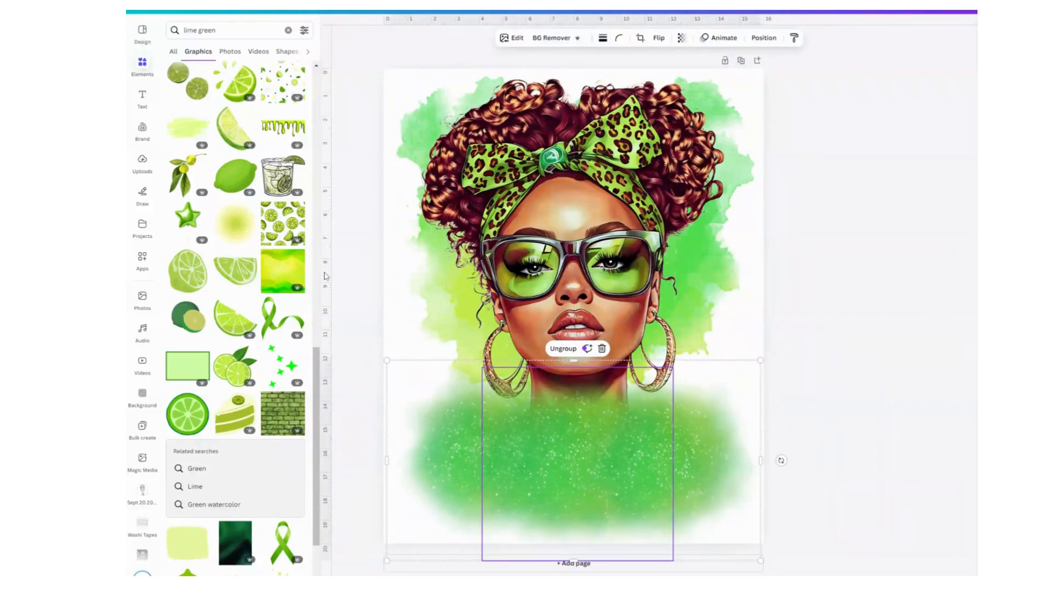
pyautogui.click(141, 100)
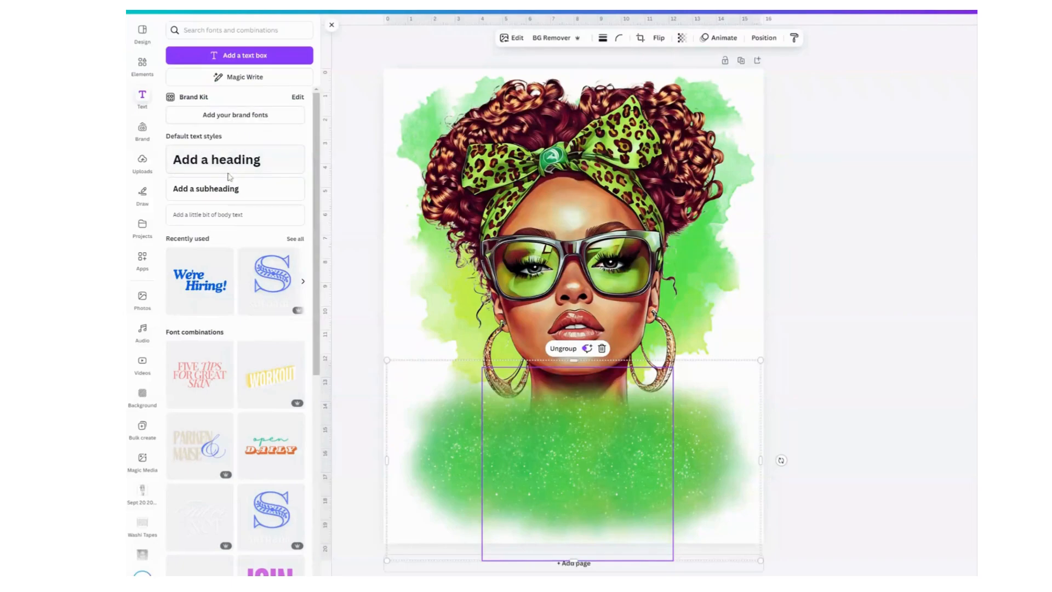
pyautogui.click(225, 165)
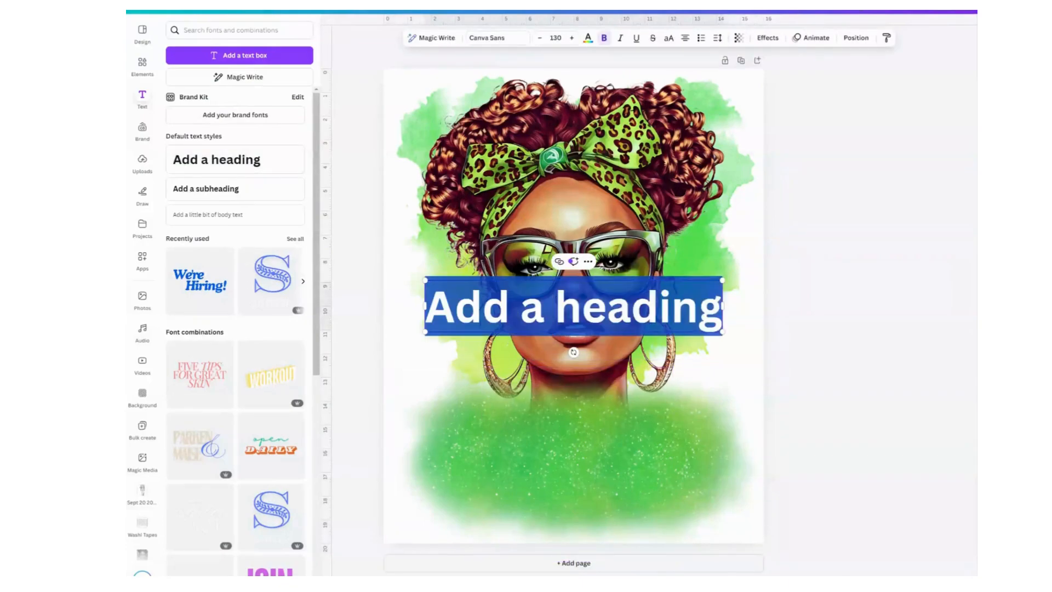
pyautogui.write('to')
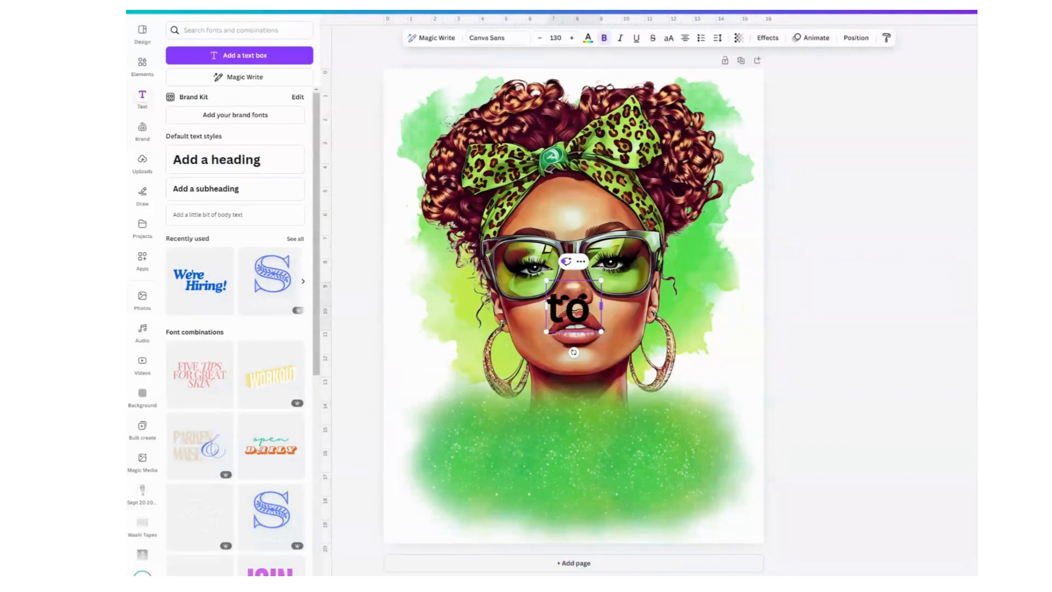
pyautogui.press('BackSpace')
pyautogui.press('BackSpace')
pyautogui.click(605, 317)
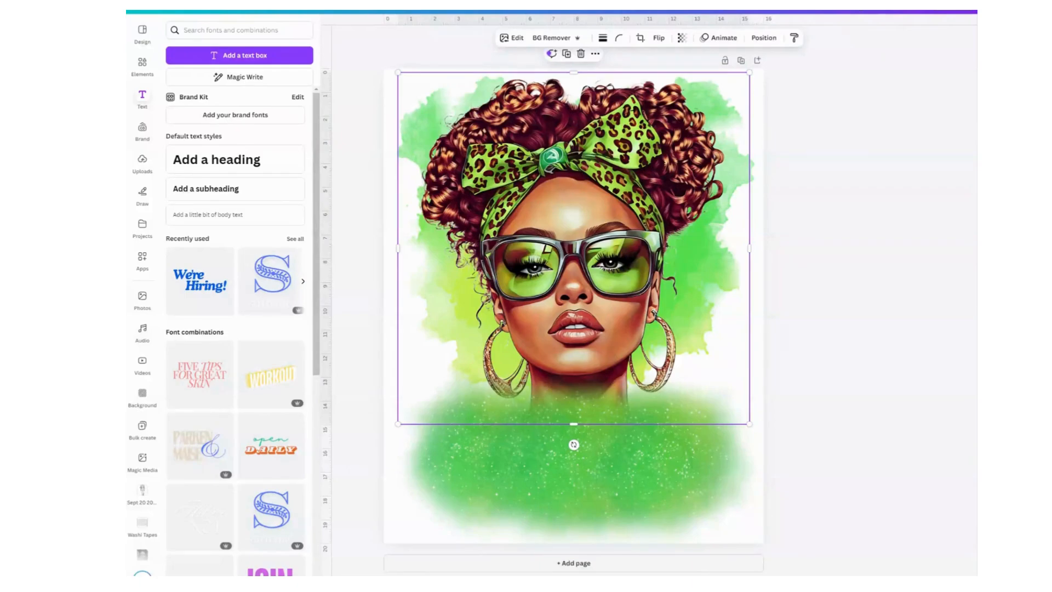
# - Add a heading reading "Sassy as can be!" over the green sparkle area below the portrait
pyautogui.click(215, 155)
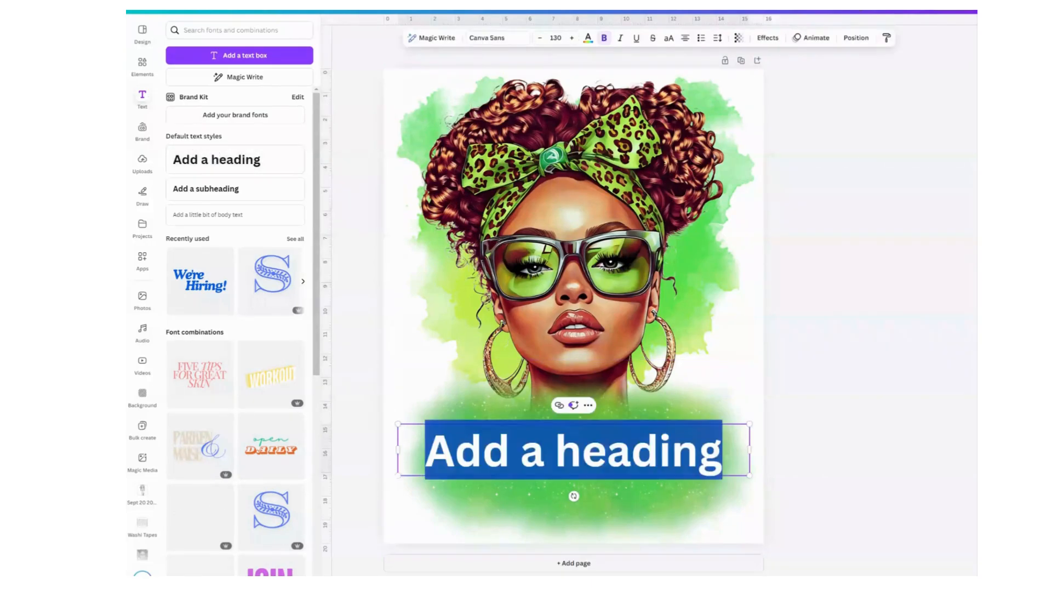
pyautogui.tripleClick(638, 453)
pyautogui.write('Sassy as can be')
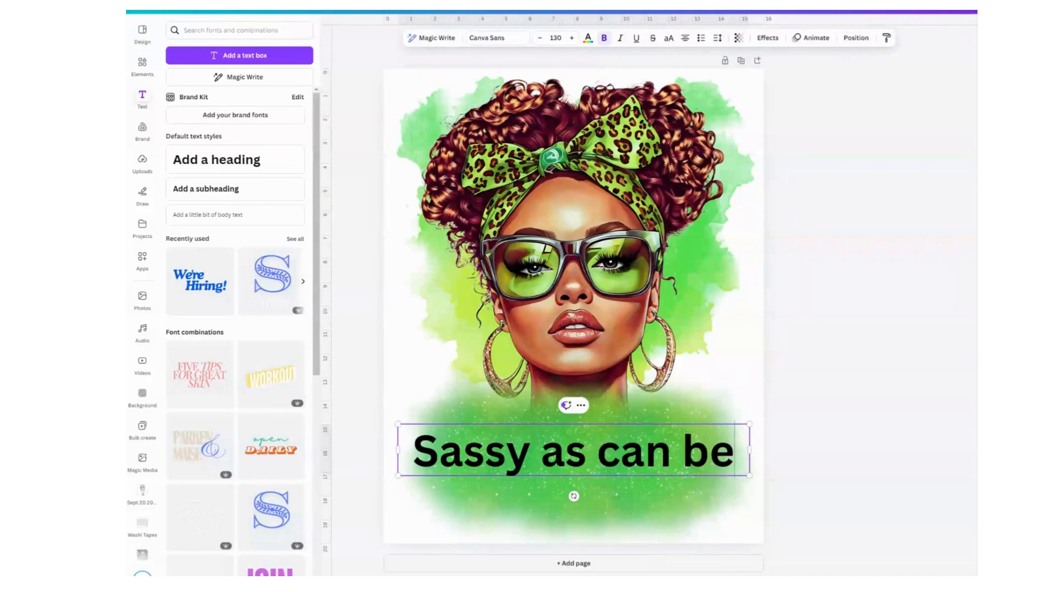
pyautogui.write('!')
pyautogui.click(842, 465)
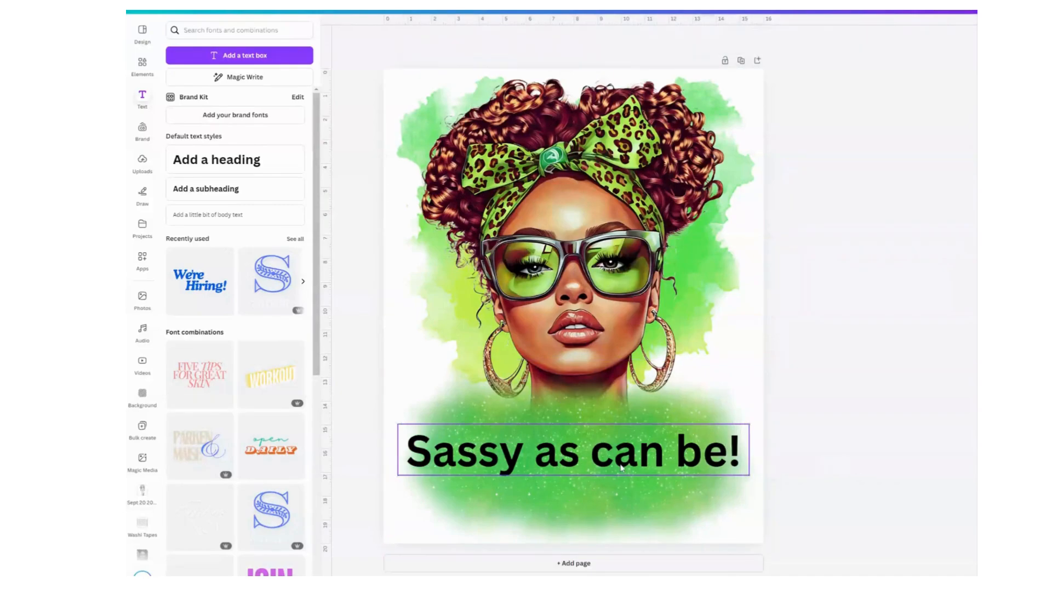
# - Shorten the heading to "Sassy" by deleting the words "as can be!"
pyautogui.click(575, 469)
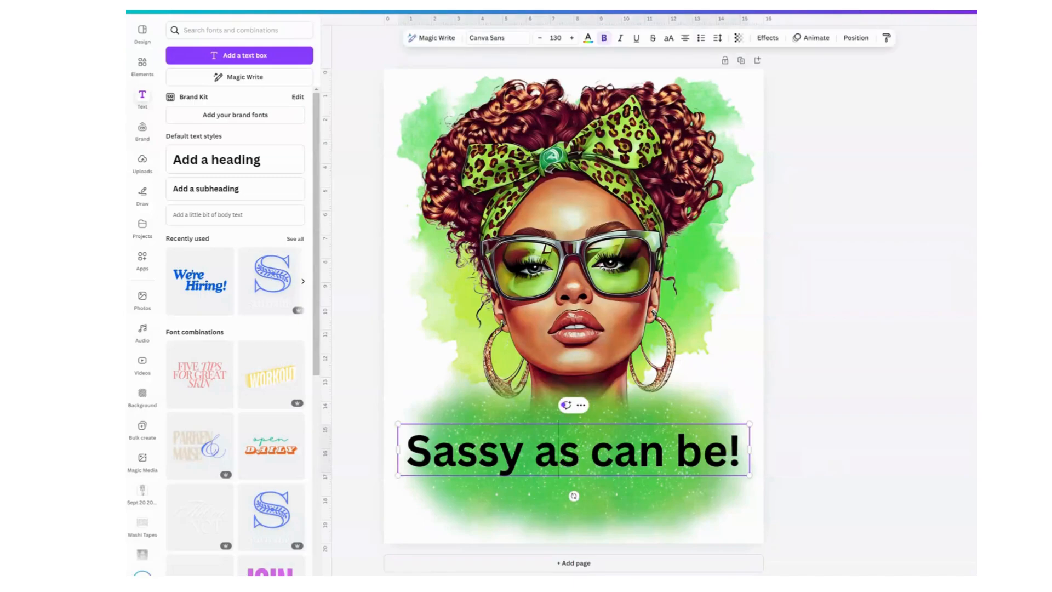
pyautogui.doubleClick(562, 465)
pyautogui.hotkey('shift', 'End')
pyautogui.hotkey('shift', 'Left')
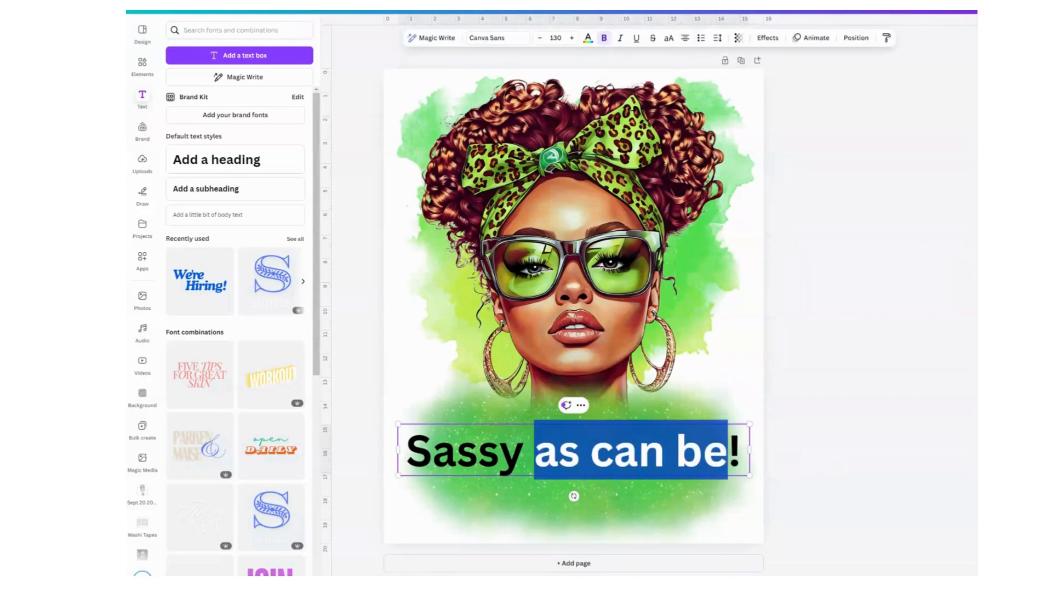
pyautogui.hotkey('ctrl', 'shift', 'Left')
pyautogui.hotkey('ctrl', 'shift', 'Left')
pyautogui.hotkey('shift', 'End')
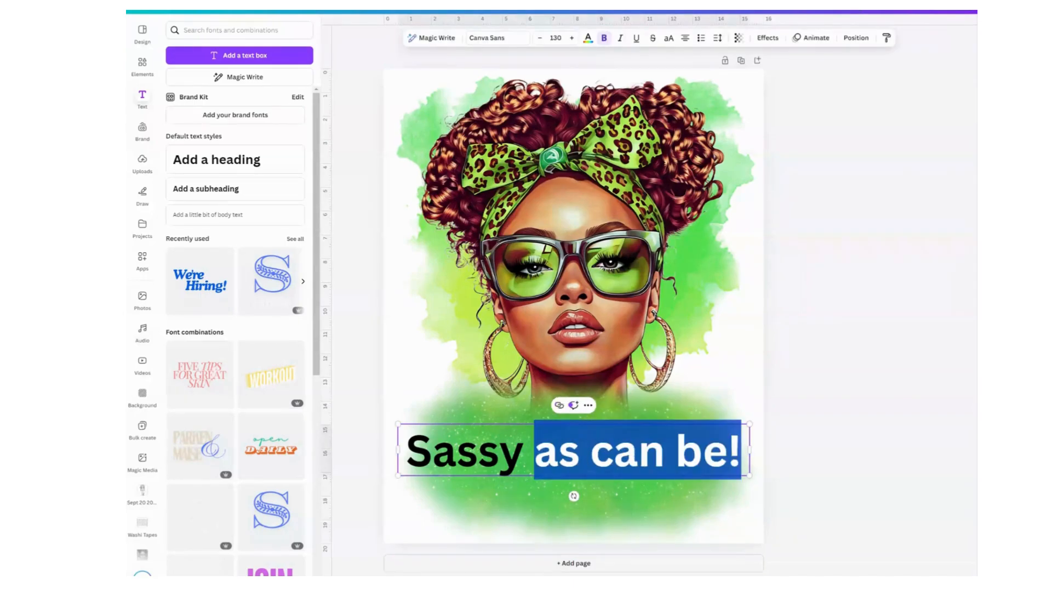
pyautogui.press('BackSpace')
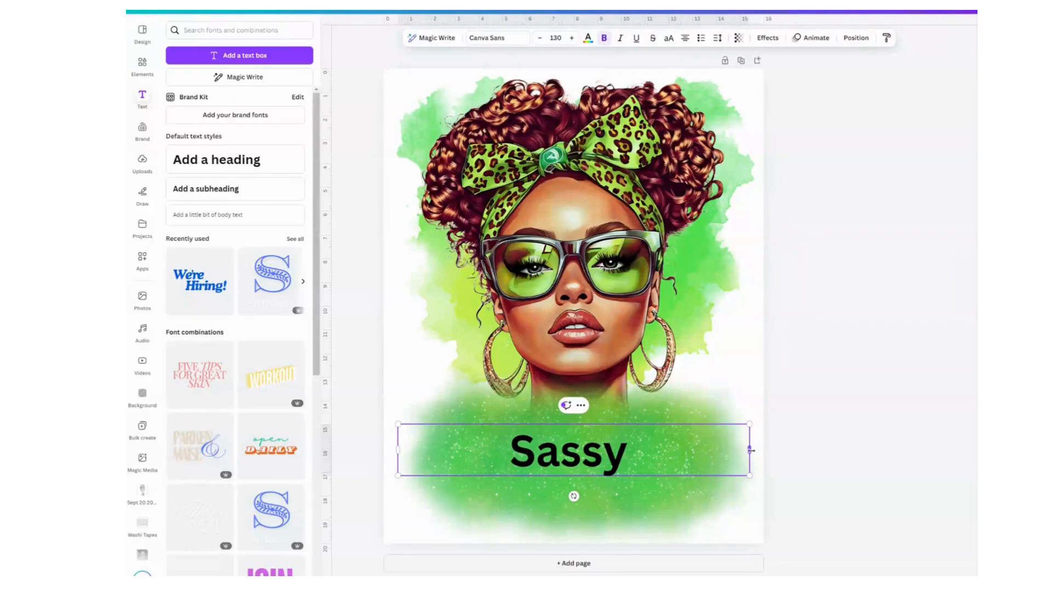
# - Widen the "Sassy" text box to the full width of the page, with its text center-aligned
pyautogui.moveTo(751, 450)
pyautogui.mouseDown()
pyautogui.moveTo(658, 449)
pyautogui.moveTo(763, 450)
pyautogui.mouseUp()
pyautogui.moveTo(398, 449); pyautogui.dragTo(383, 449)
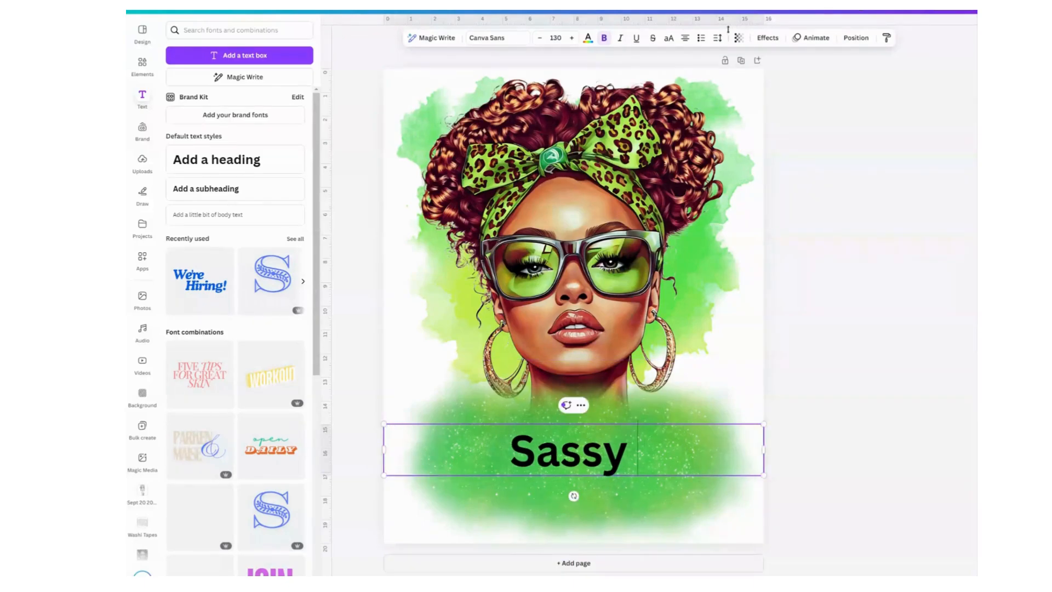
pyautogui.click(683, 38)
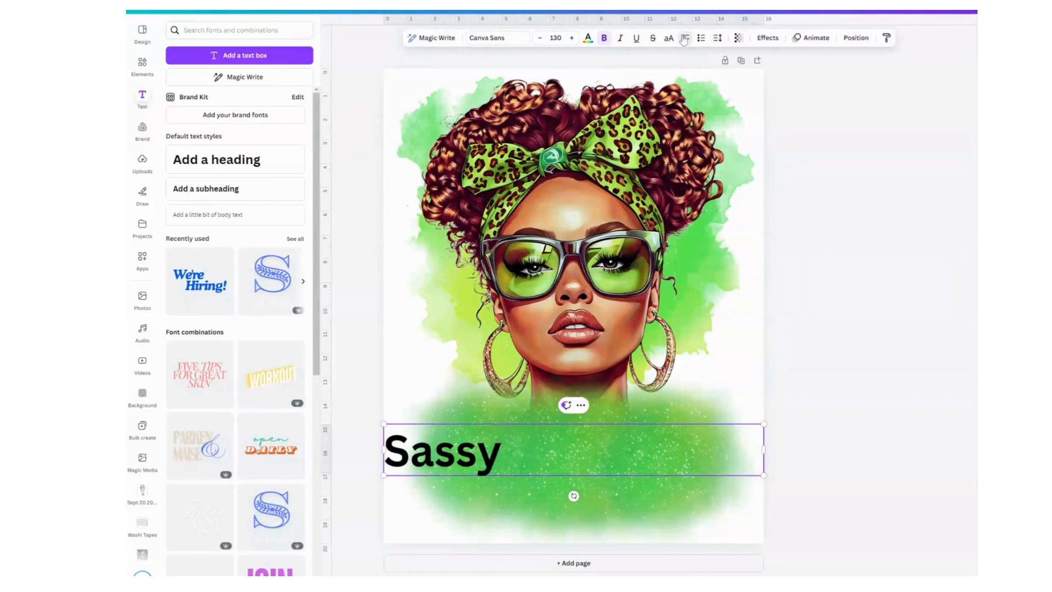
pyautogui.click(683, 40)
pyautogui.click(684, 40)
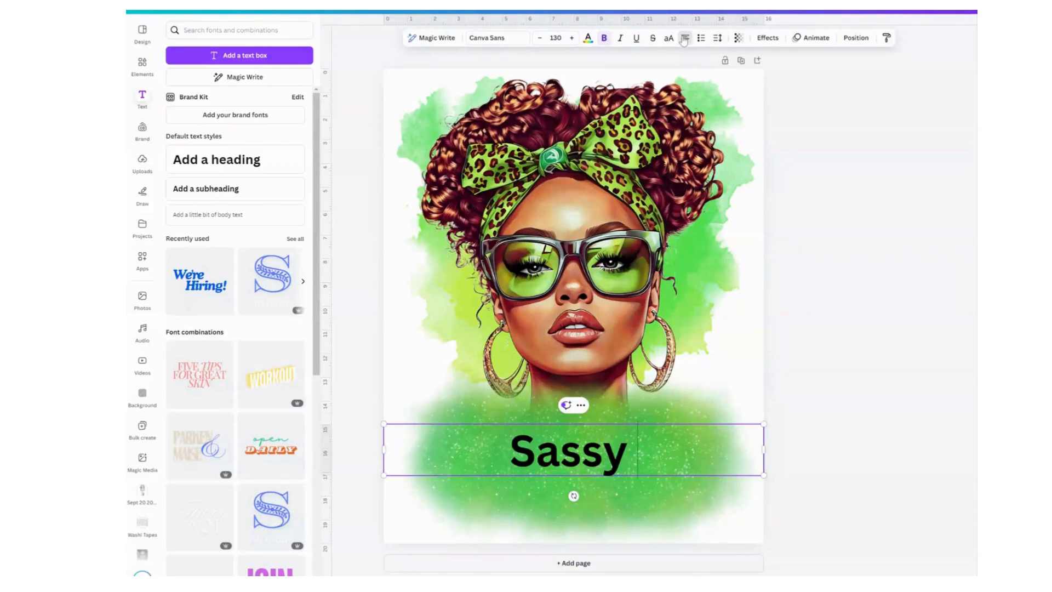
pyautogui.click(864, 415)
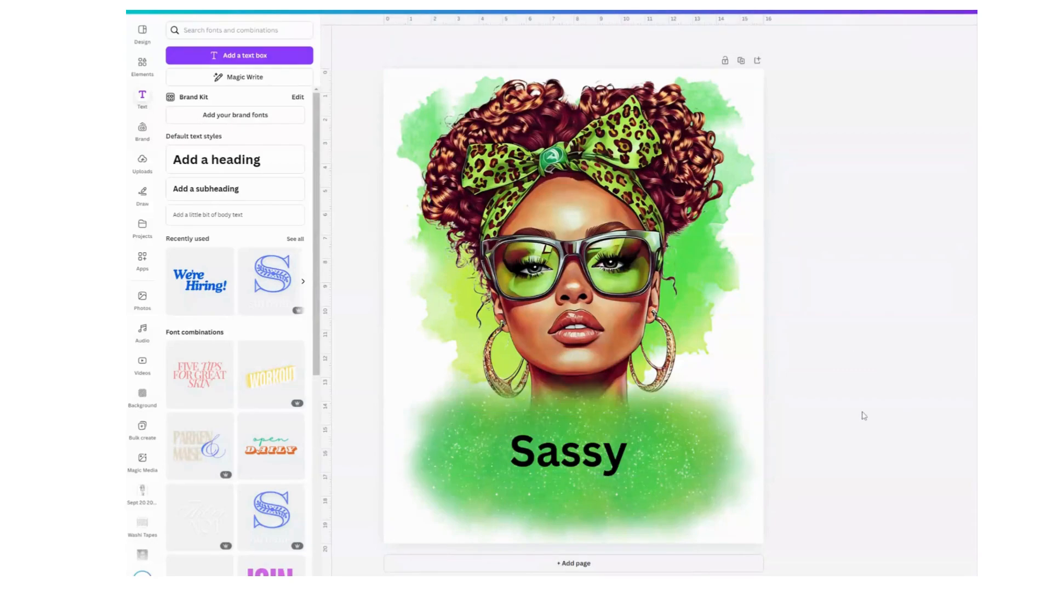
# - Change the font of the "Sassy" heading to Boho Regular
pyautogui.click(640, 467)
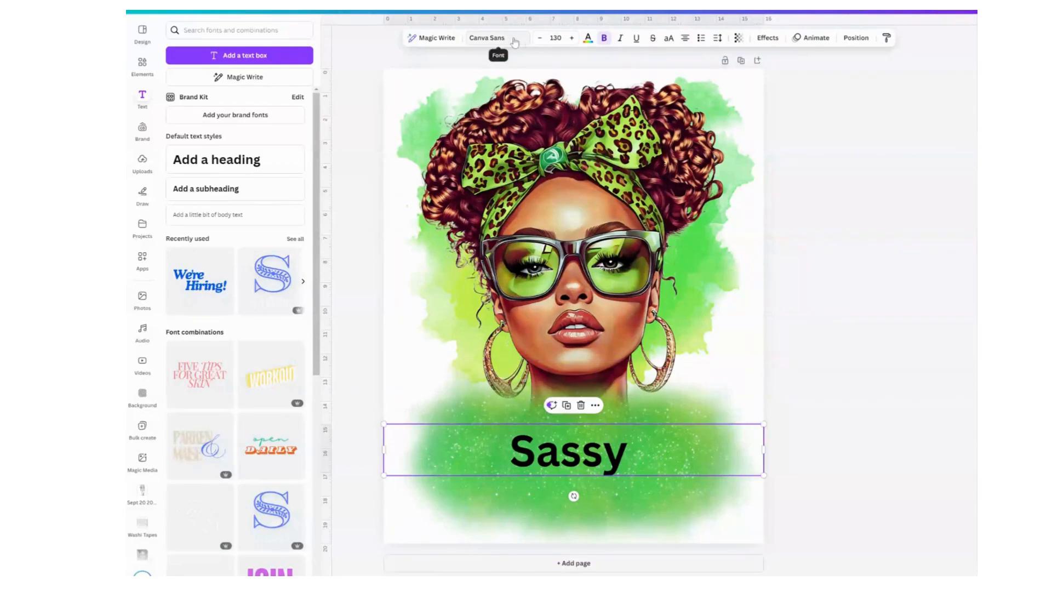
pyautogui.click(515, 40)
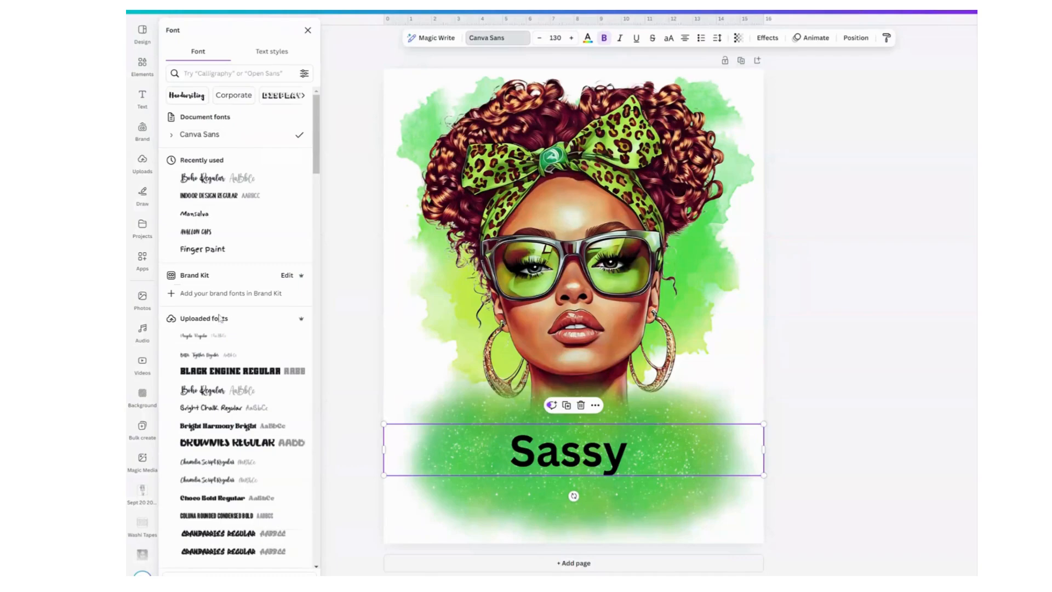
pyautogui.click(203, 185)
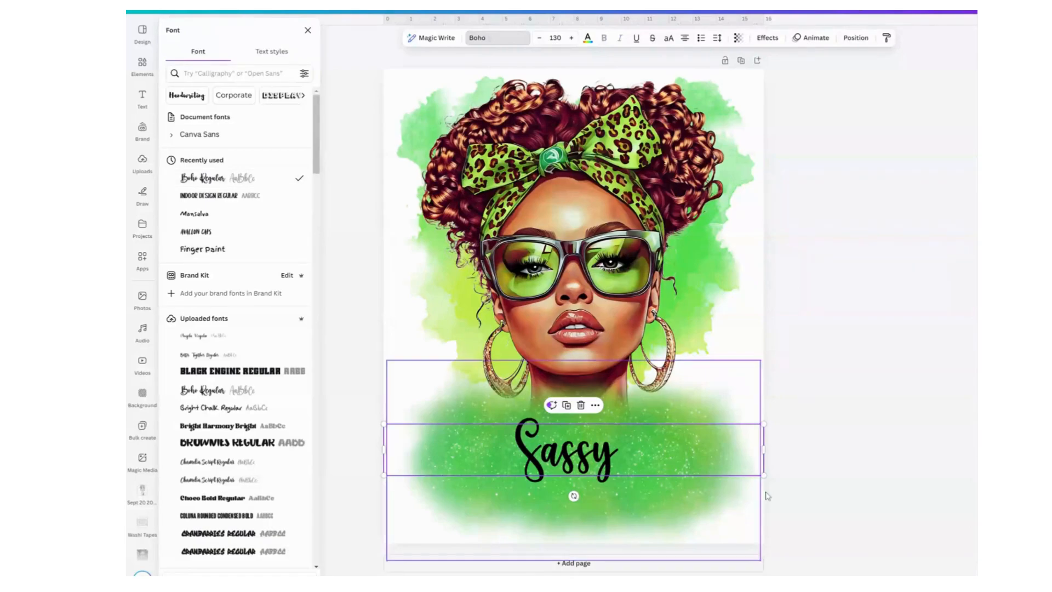
# - Increase the font size of the "Sassy" heading in single increments to 159
pyautogui.click(572, 40)
pyautogui.click(573, 40)
pyautogui.click(573, 40)
pyautogui.click(573, 39)
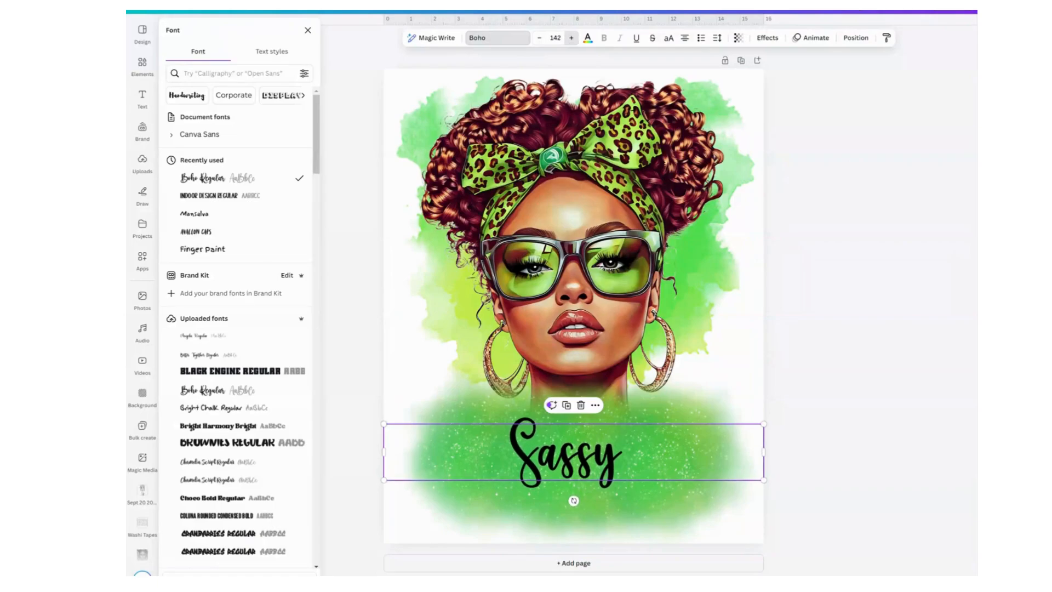
pyautogui.click(573, 40)
pyautogui.click(573, 40)
pyautogui.click(573, 39)
pyautogui.click(573, 40)
pyautogui.click(573, 40)
pyautogui.click(573, 40)
pyautogui.click(573, 39)
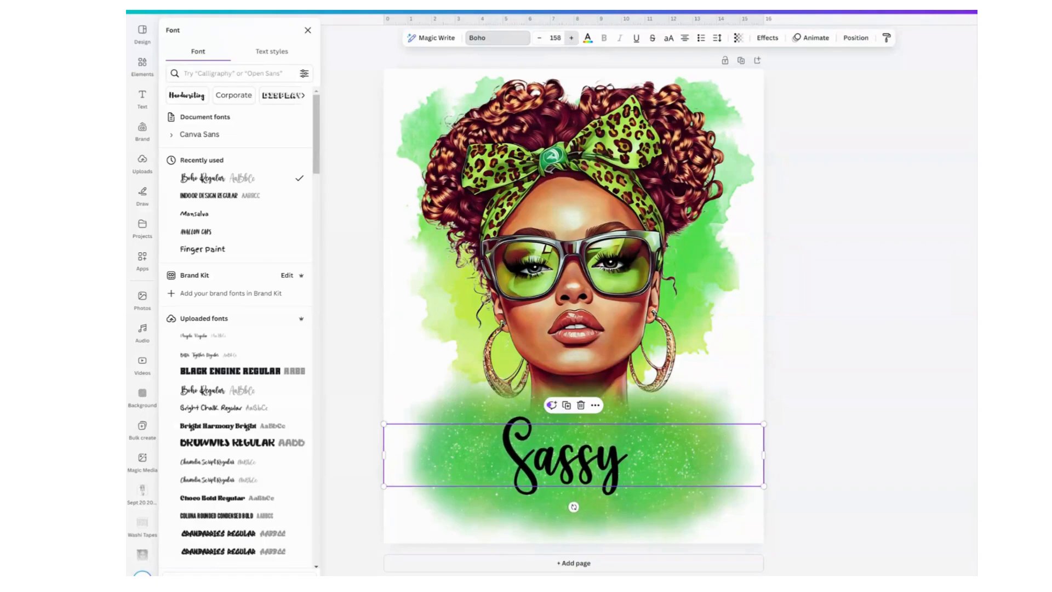
pyautogui.click(572, 39)
pyautogui.click(573, 40)
# - Set the font size of the "Sassy" heading to 220
pyautogui.click(556, 39)
pyautogui.click(555, 39)
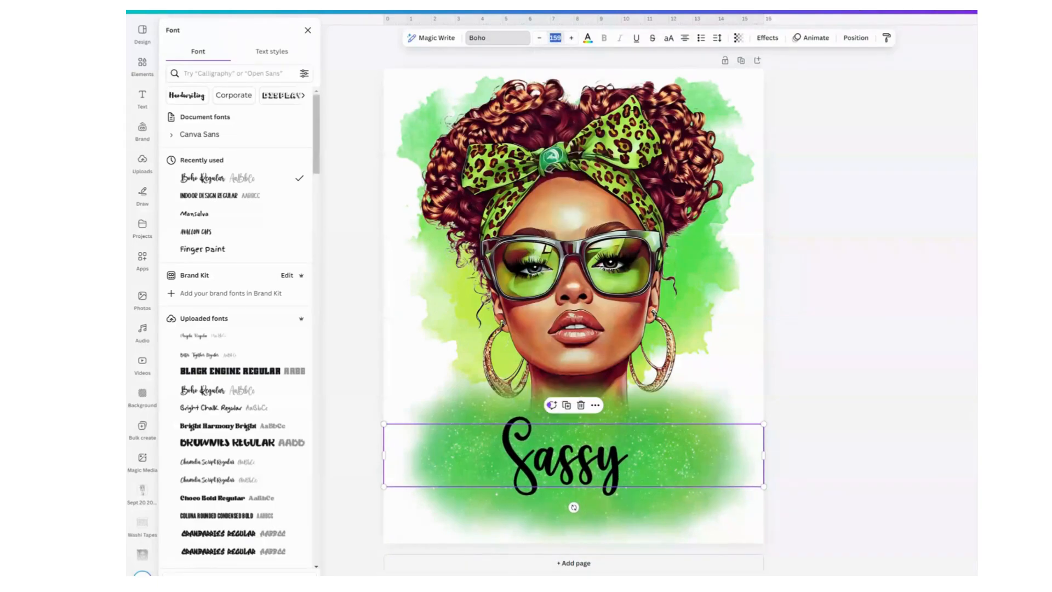
pyautogui.write('220')
pyautogui.press('Return')
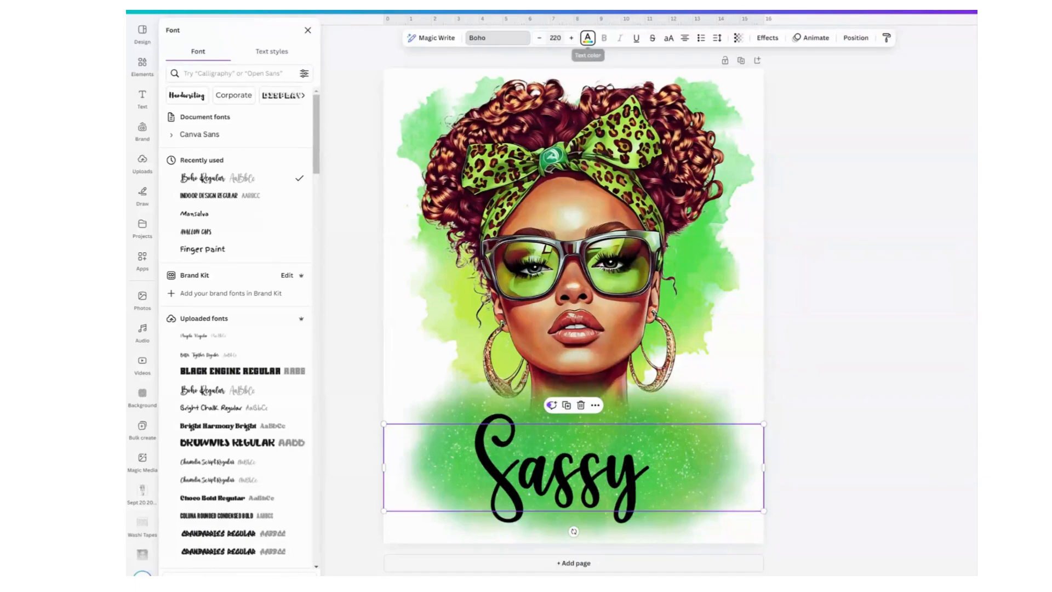
# - Set the font size of the "Sassy" heading to 240
pyautogui.click(555, 38)
pyautogui.write('2')
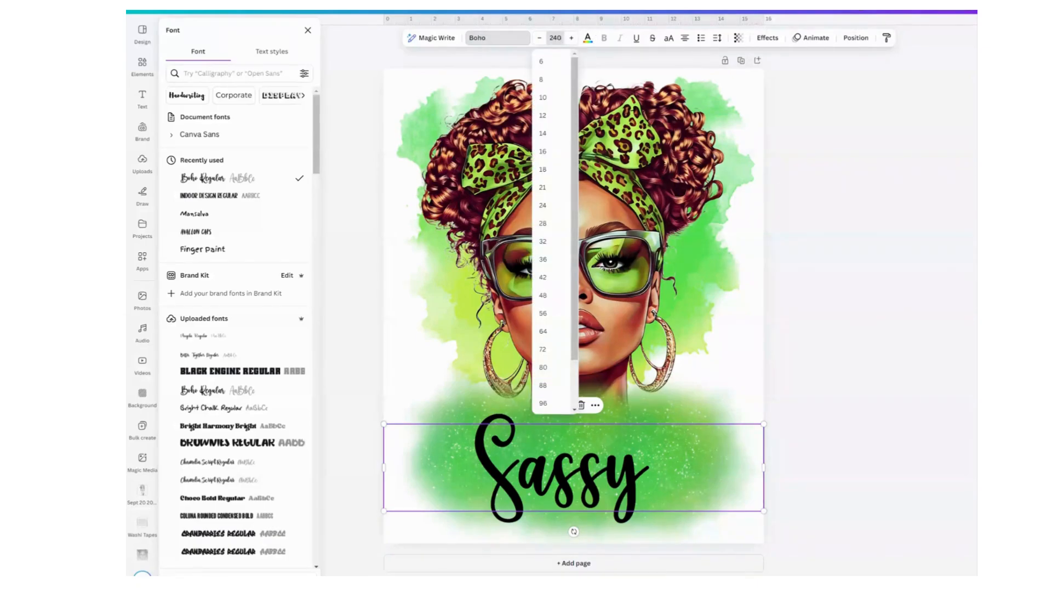
pyautogui.write('40')
pyautogui.press('Return')
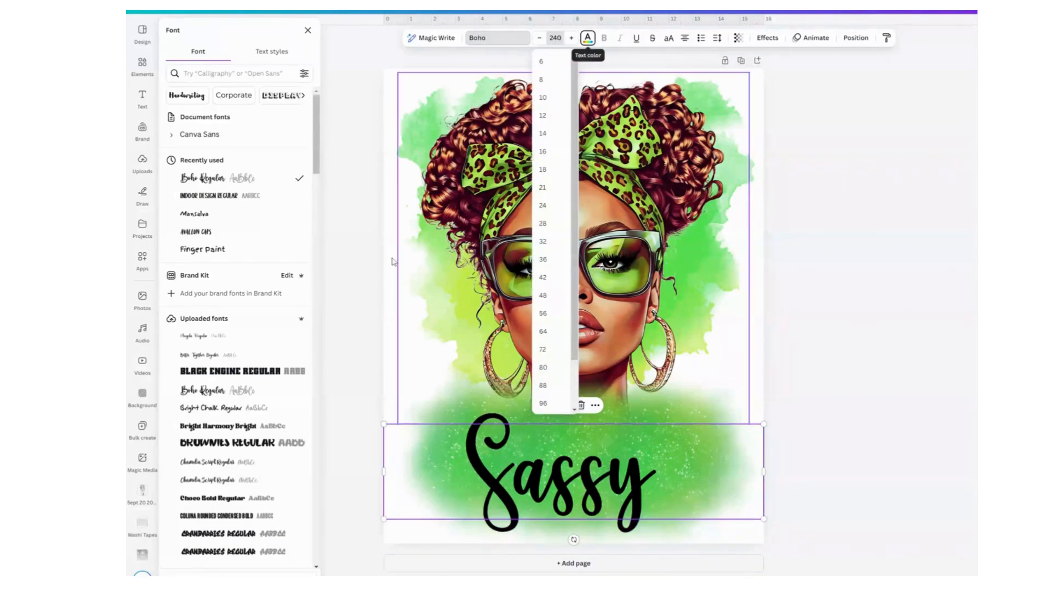
pyautogui.click(795, 492)
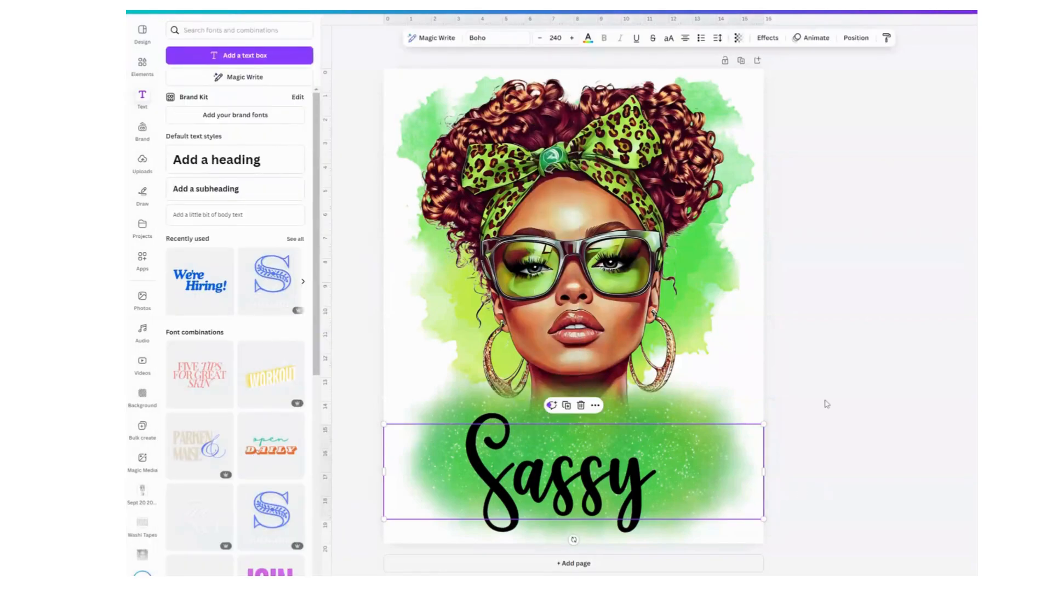
pyautogui.click(843, 451)
# - Apply the Outline text effect to the "Sassy" heading and set the outline color to white #ffffff
pyautogui.click(600, 510)
pyautogui.click(768, 38)
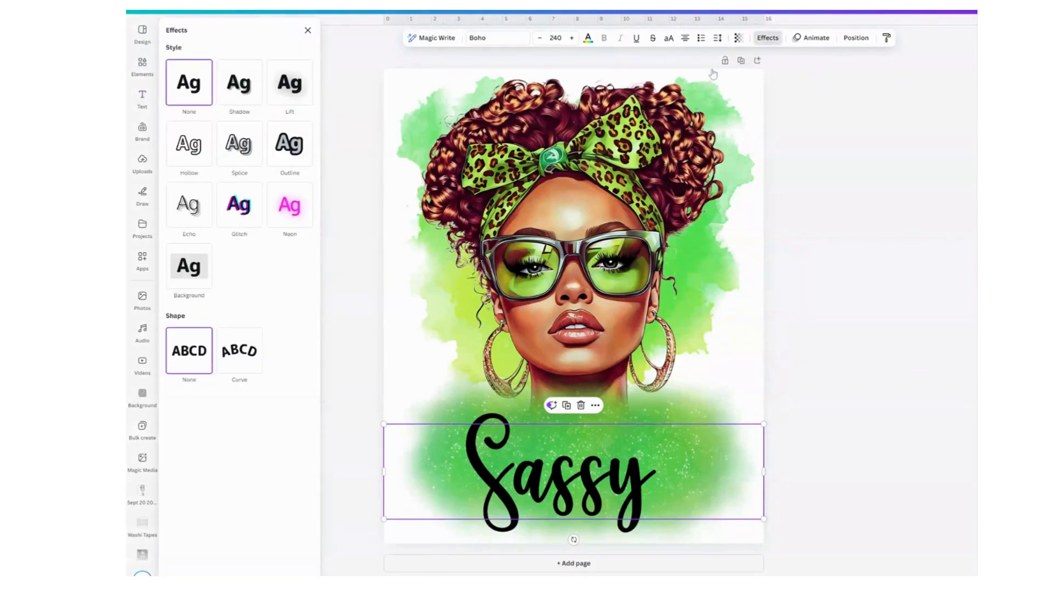
pyautogui.click(283, 155)
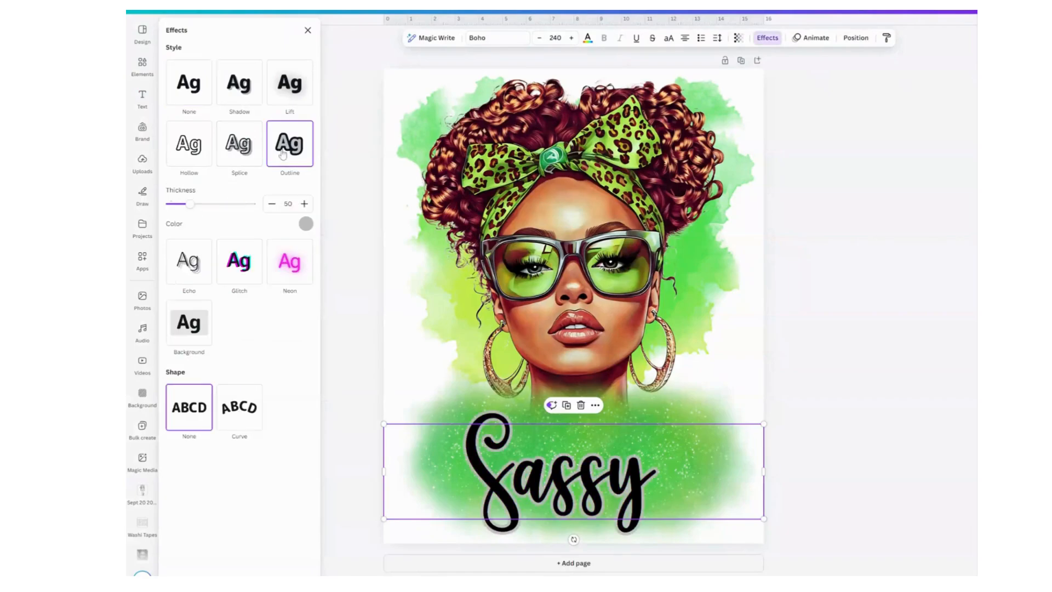
pyautogui.click(306, 223)
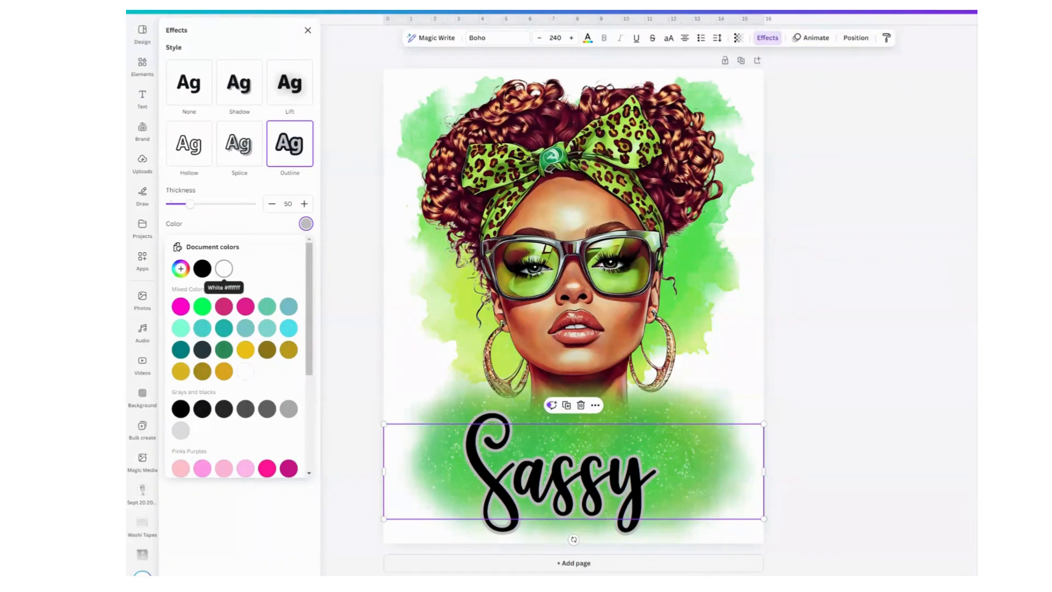
pyautogui.click(224, 268)
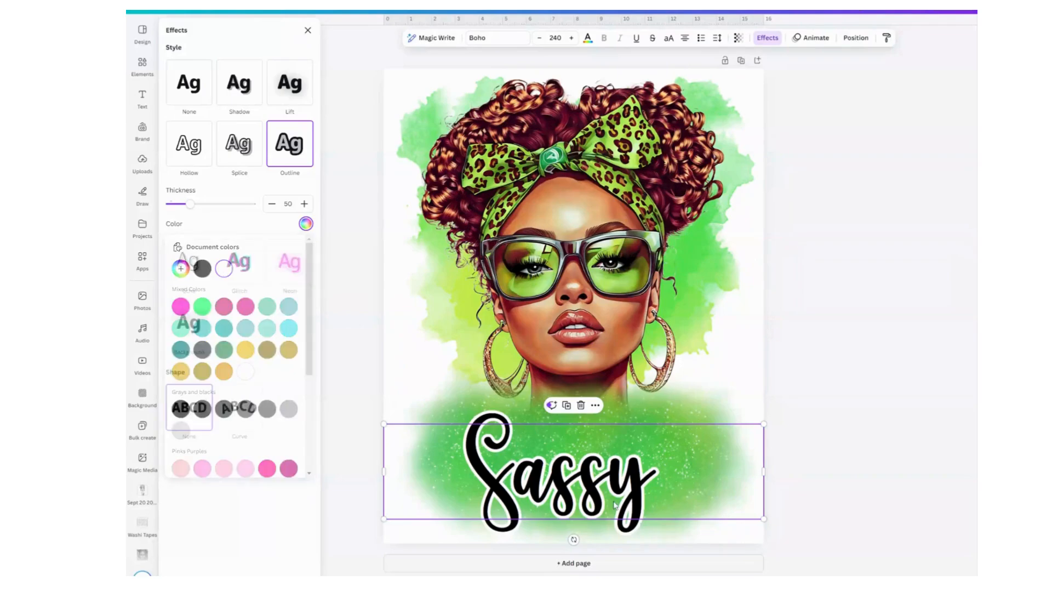
pyautogui.moveTo(615, 507)
pyautogui.mouseDown()
pyautogui.moveTo(619, 494)
pyautogui.moveTo(615, 502)
pyautogui.mouseUp()
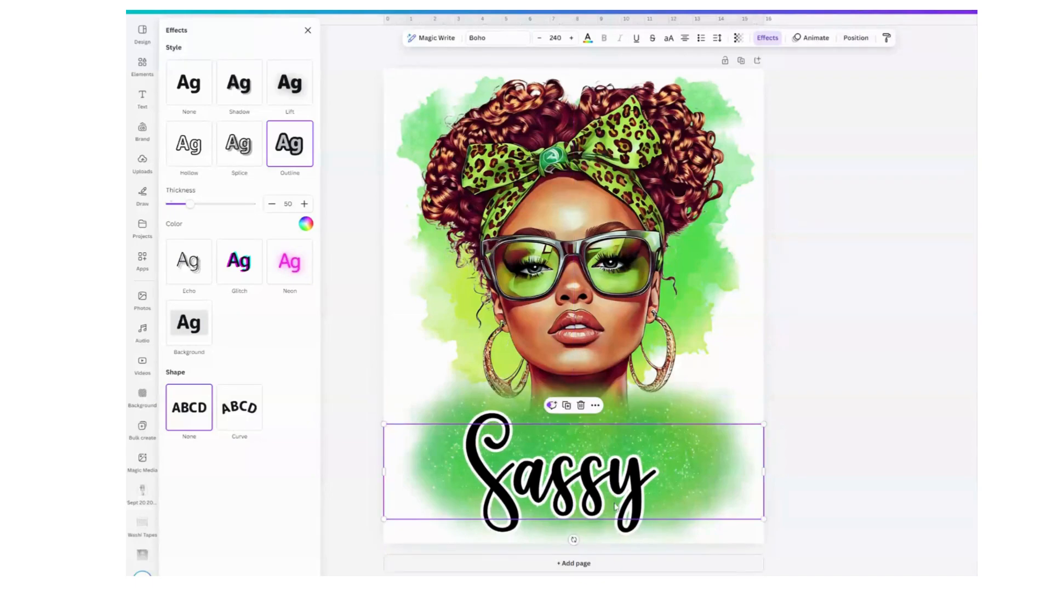
# - Set the font size of the outlined "Sassy" heading to 300
pyautogui.click(556, 38)
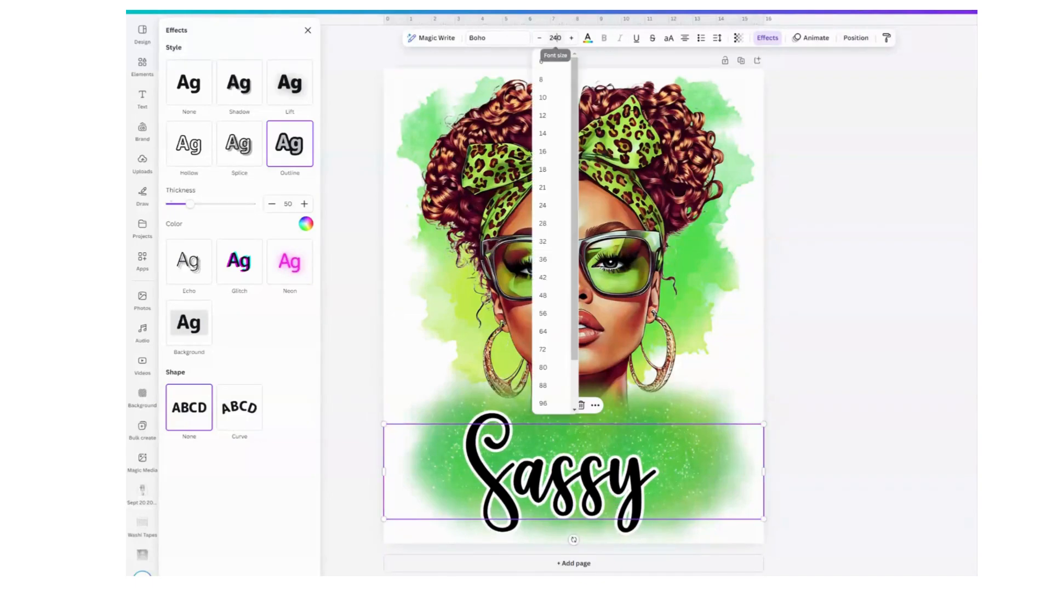
pyautogui.write('300')
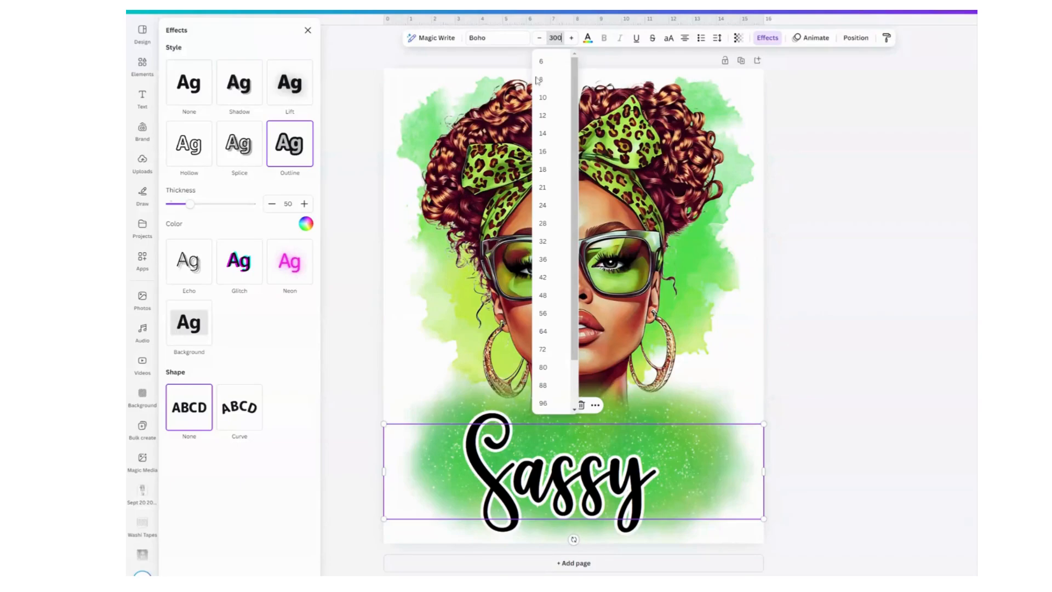
pyautogui.press('Return')
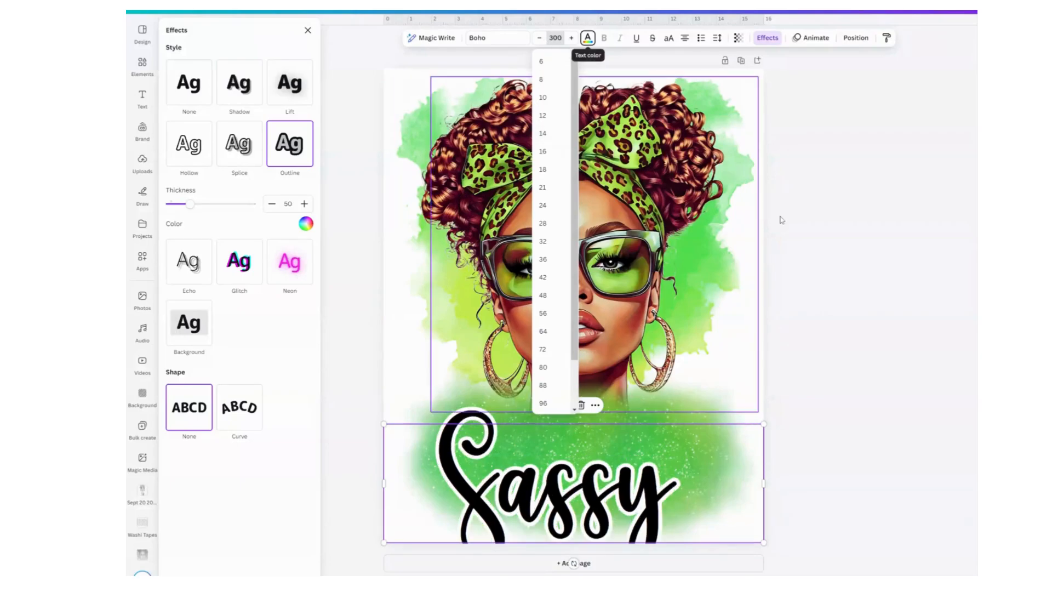
pyautogui.click(830, 509)
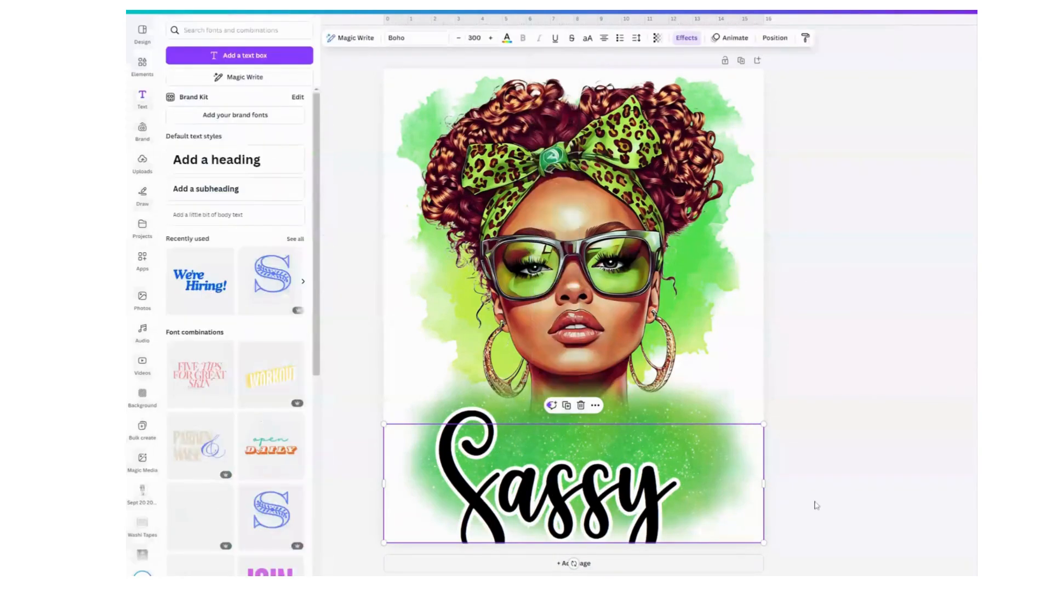
pyautogui.click(815, 503)
# - Move the "Sassy" heading up over the green sparkle graphic so it fits within the page, keeping it horizontally centered
pyautogui.moveTo(664, 471)
pyautogui.mouseDown()
pyautogui.moveTo(662, 446)
pyautogui.moveTo(660, 473)
pyautogui.mouseUp()
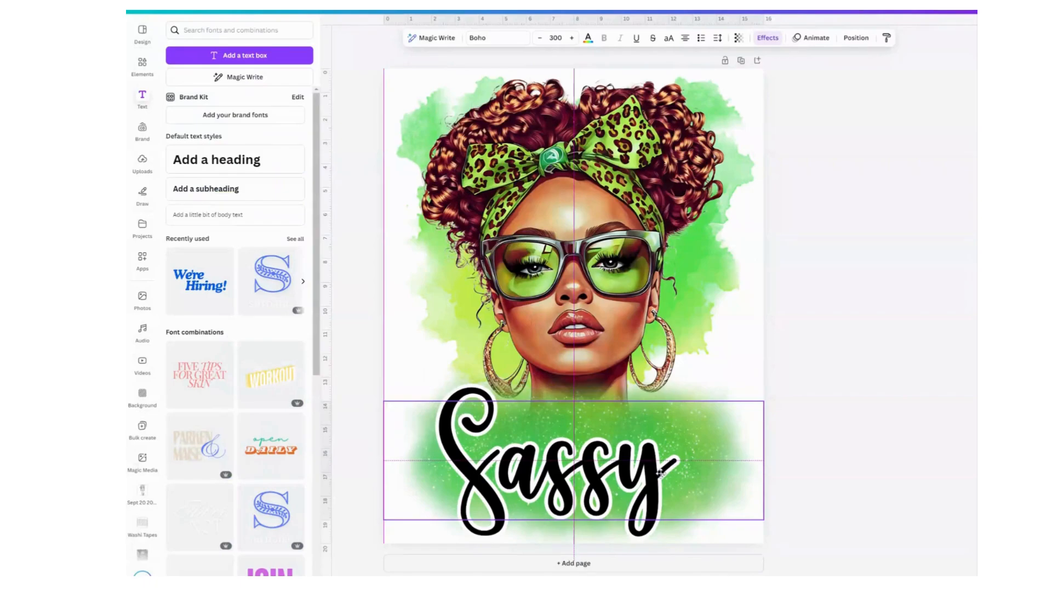
pyautogui.moveTo(661, 473); pyautogui.dragTo(661, 473)
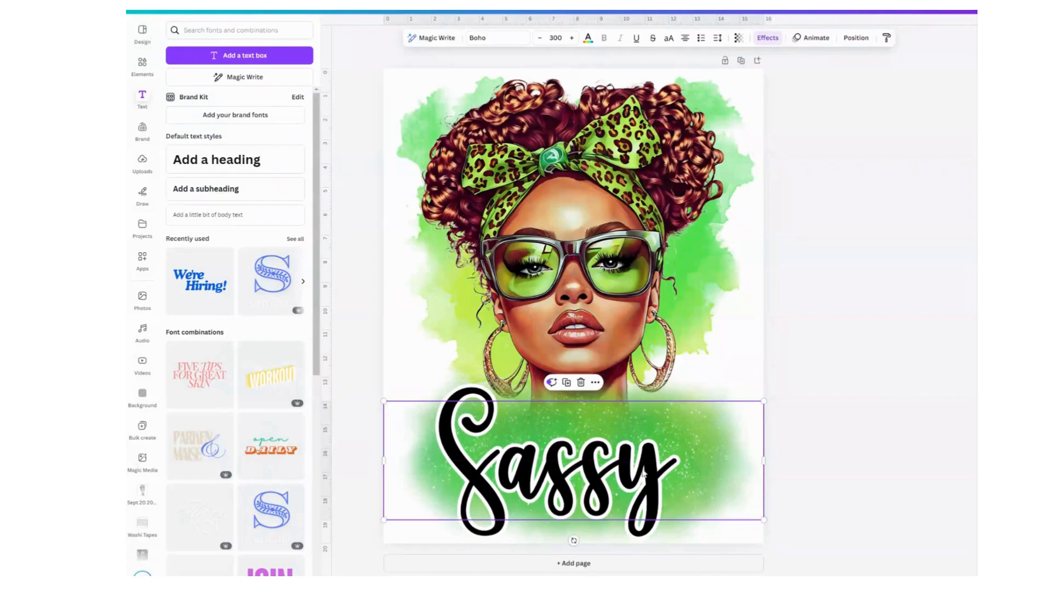
pyautogui.click(842, 452)
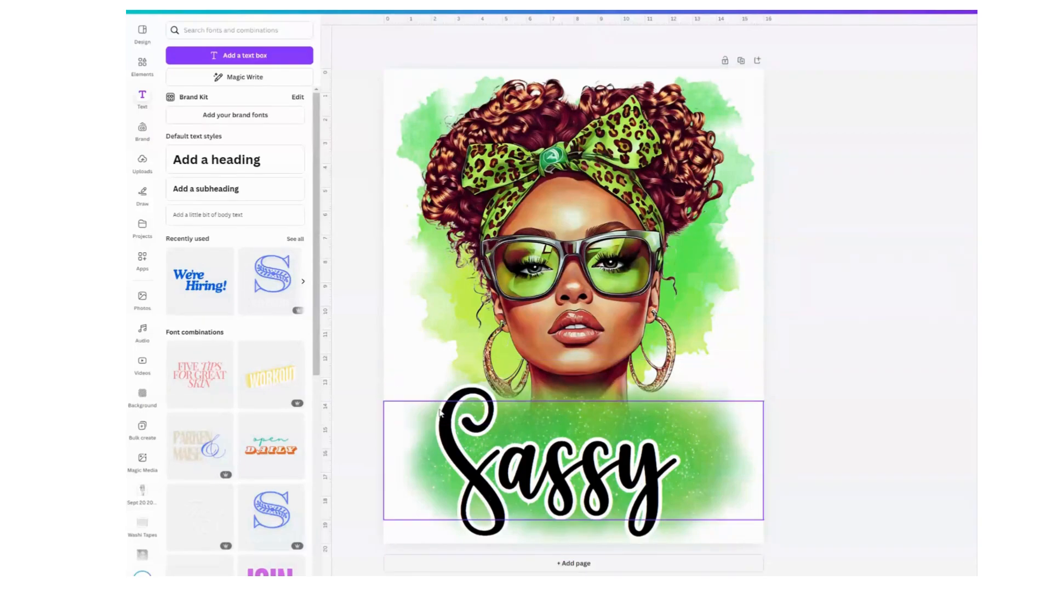
# - Try a black page background behind the design and undo the color change
pyautogui.click(386, 338)
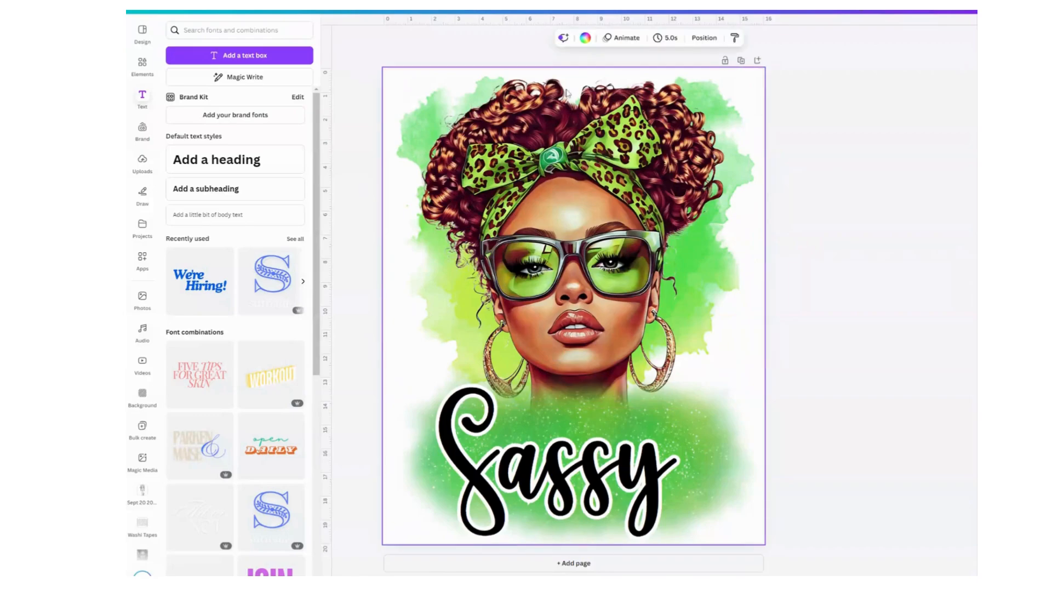
pyautogui.click(585, 38)
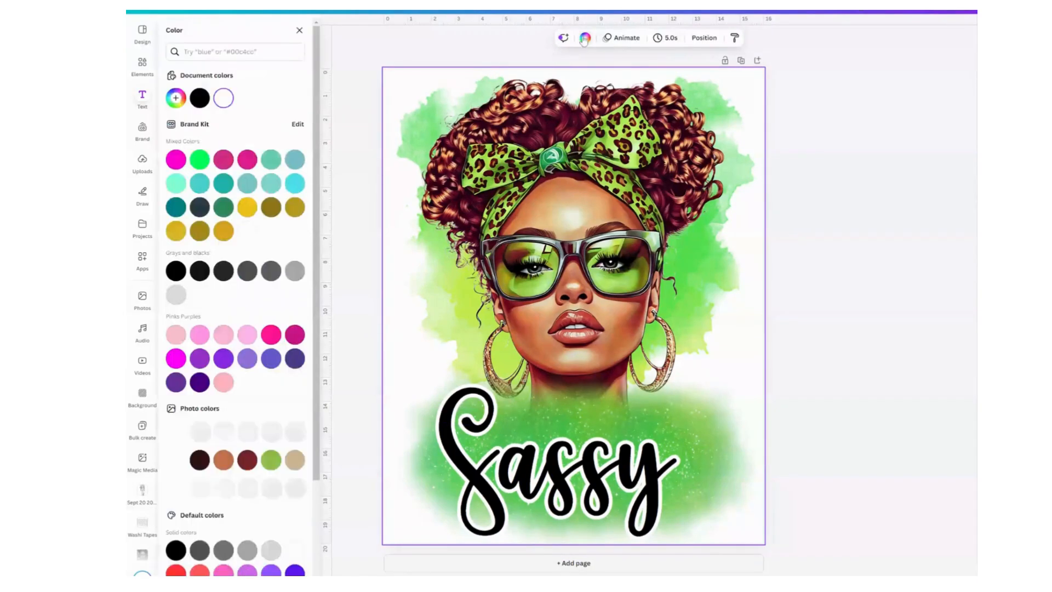
pyautogui.click(200, 99)
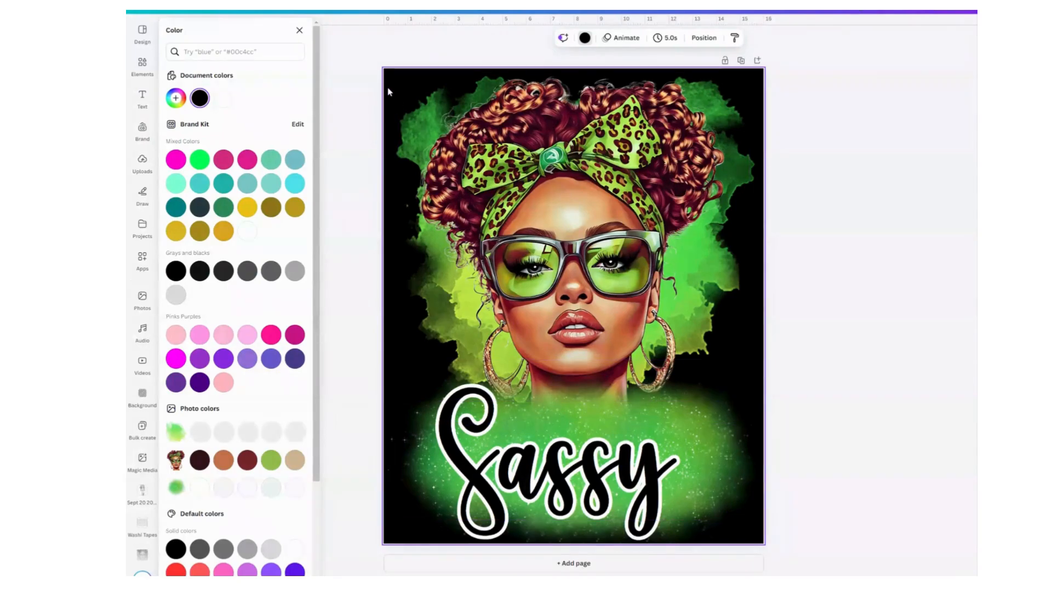
pyautogui.hotkey('ctrl', 'z')
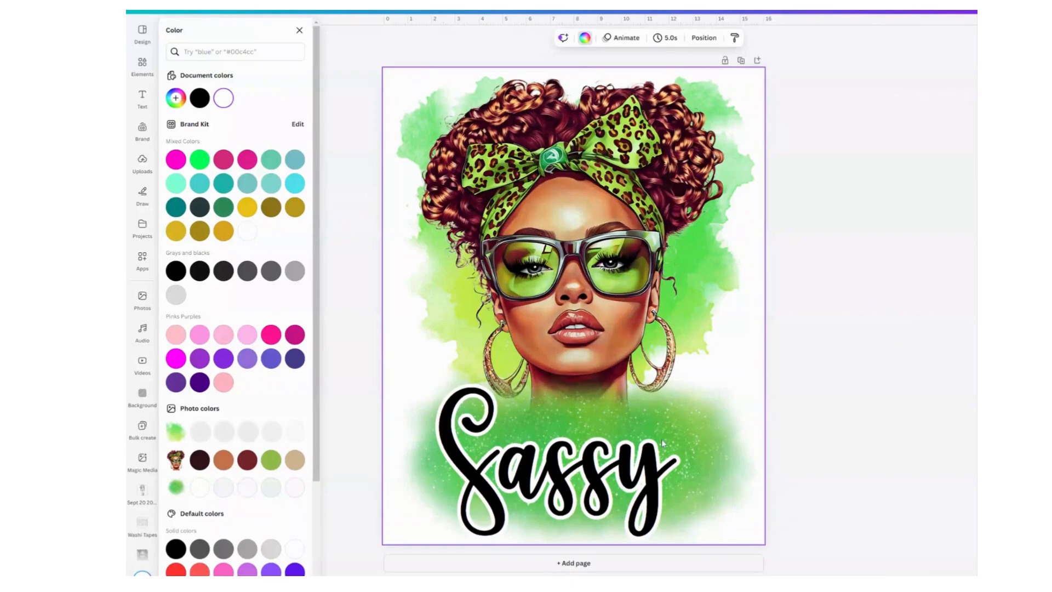
pyautogui.click(616, 482)
pyautogui.click(876, 482)
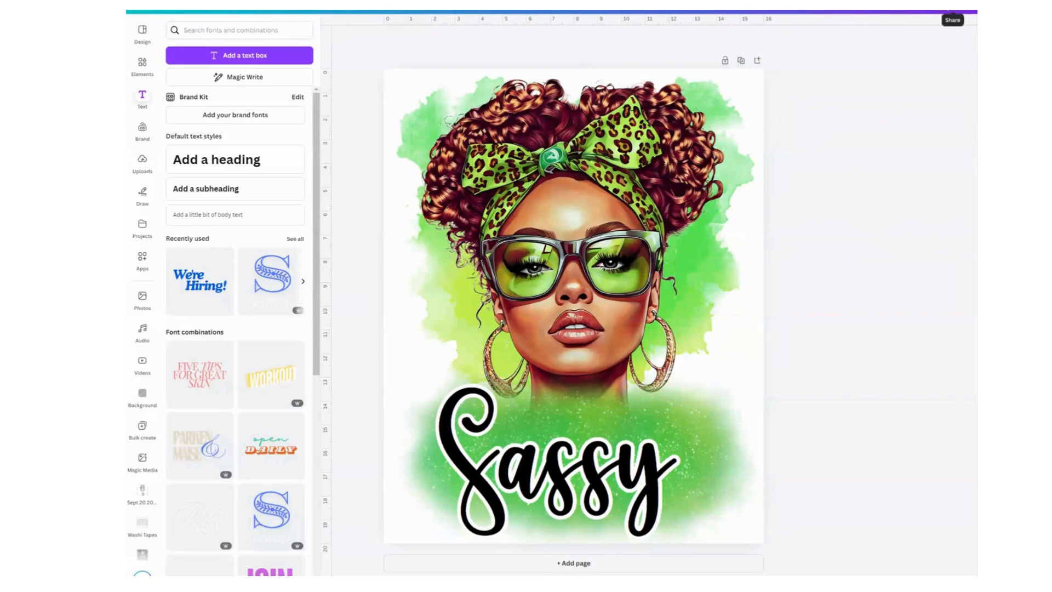
# - Download the design as a PNG with a transparent background
pyautogui.click(953, 10)
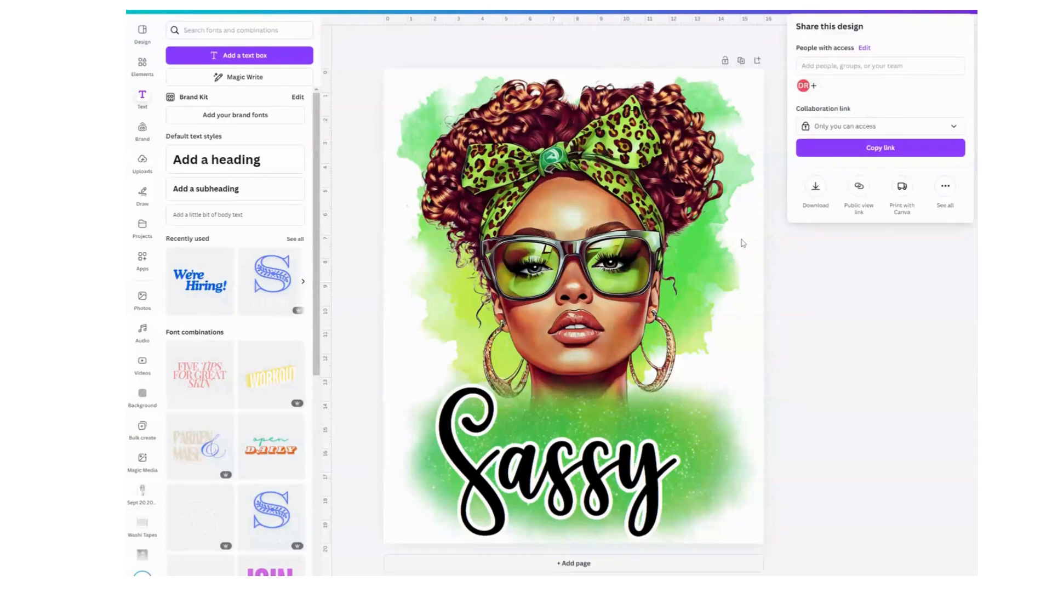
pyautogui.click(815, 186)
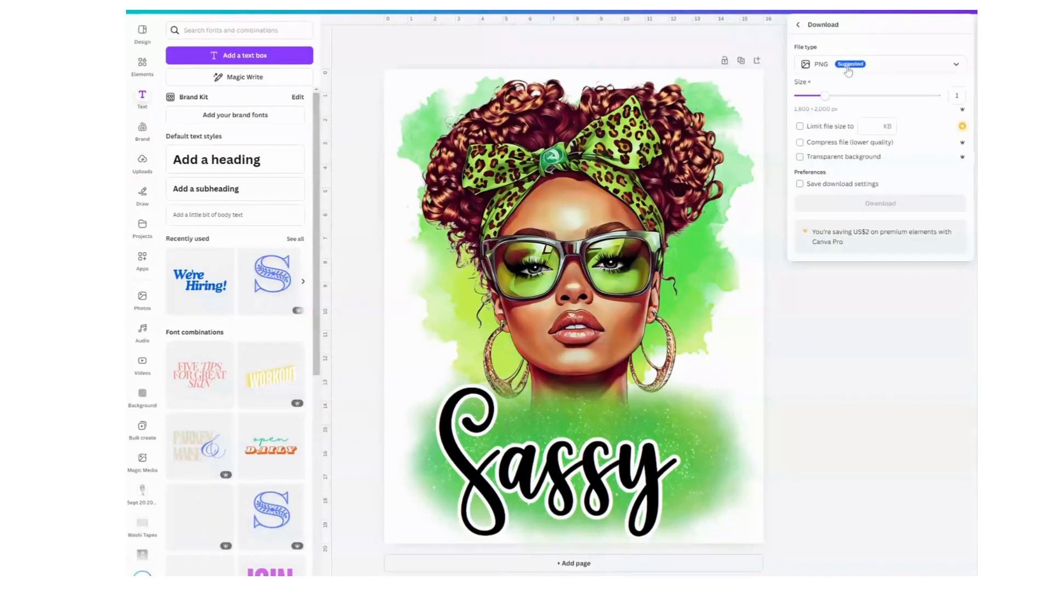
pyautogui.click(801, 158)
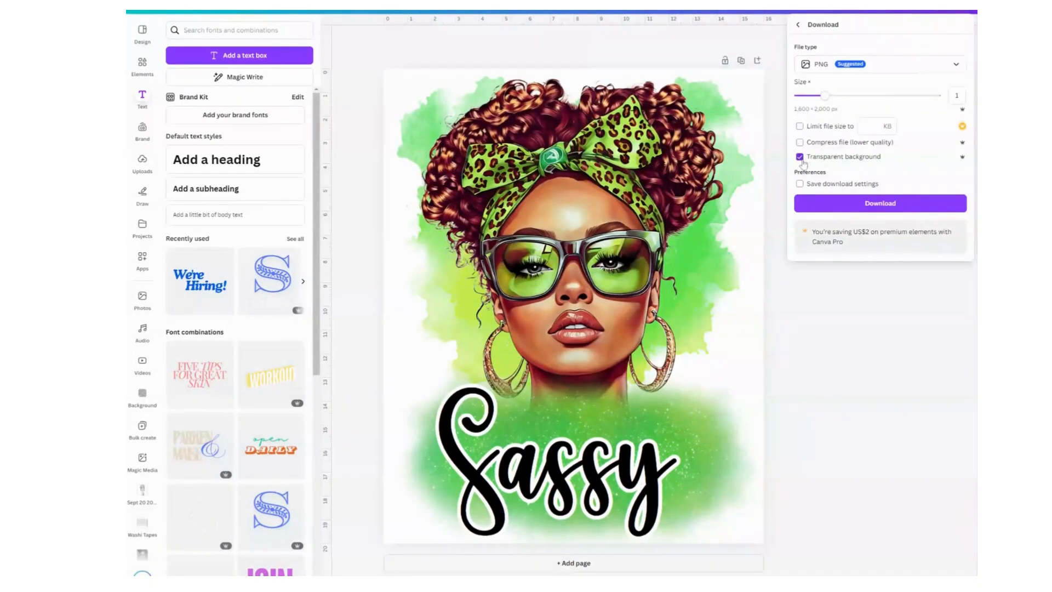
pyautogui.click(843, 208)
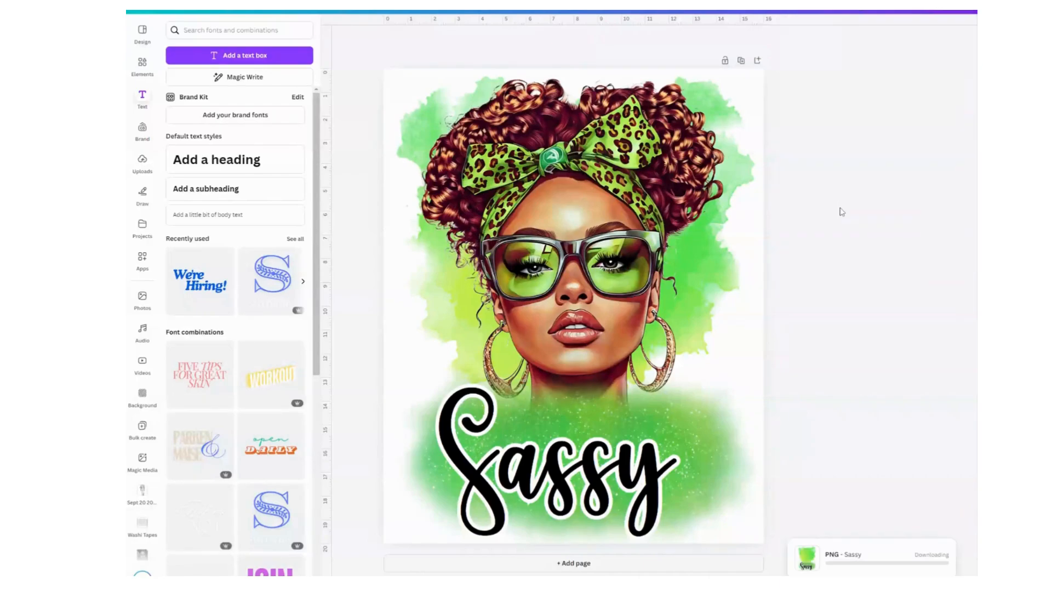